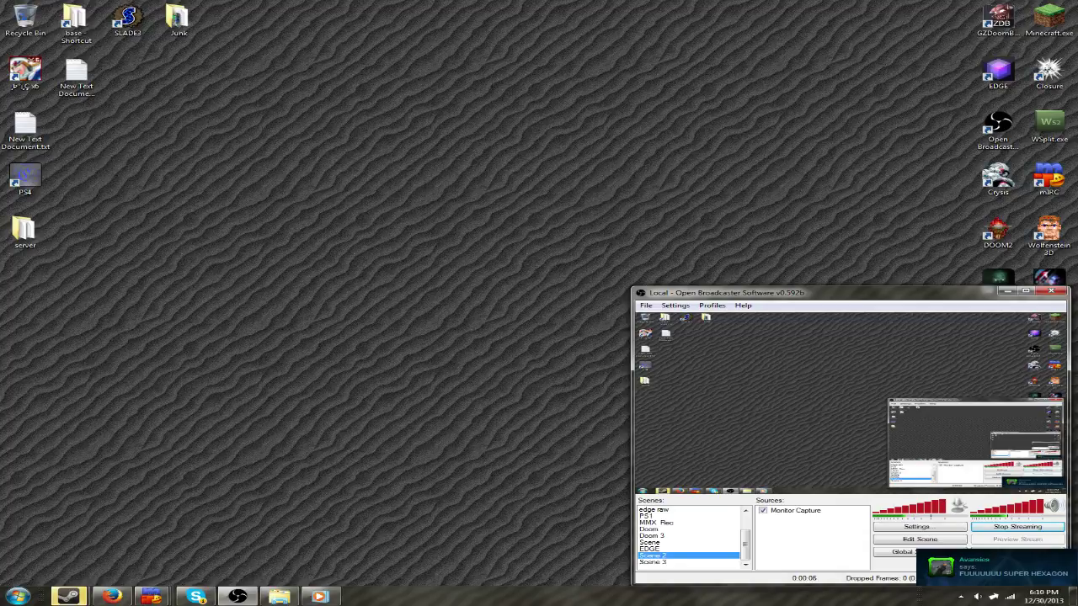
# - Exit Steam so that it no longer runs in the background
pyautogui.rightClick(56, 598)
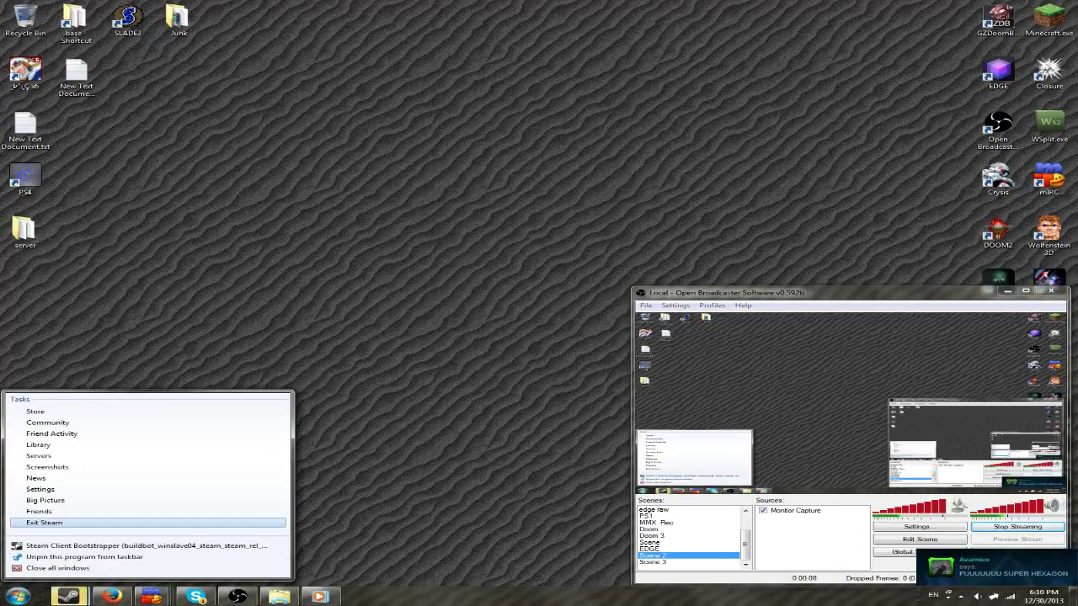
pyautogui.click(43, 522)
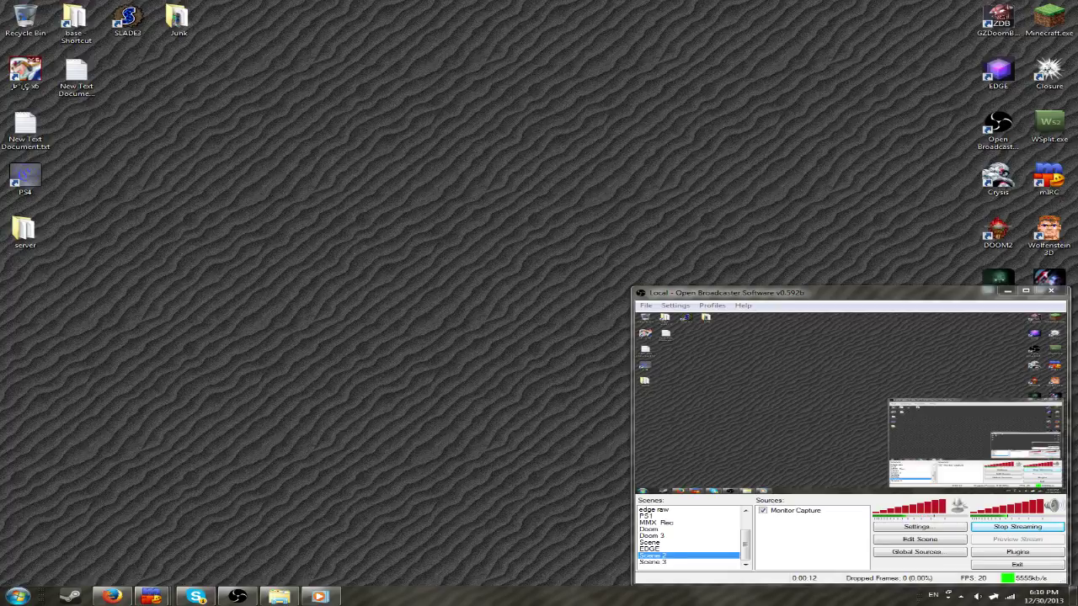
# - Open the properties of the Open Broadcaster Software desktop shortcut and make its target end with the -multi parameter
pyautogui.rightClick(999, 126)
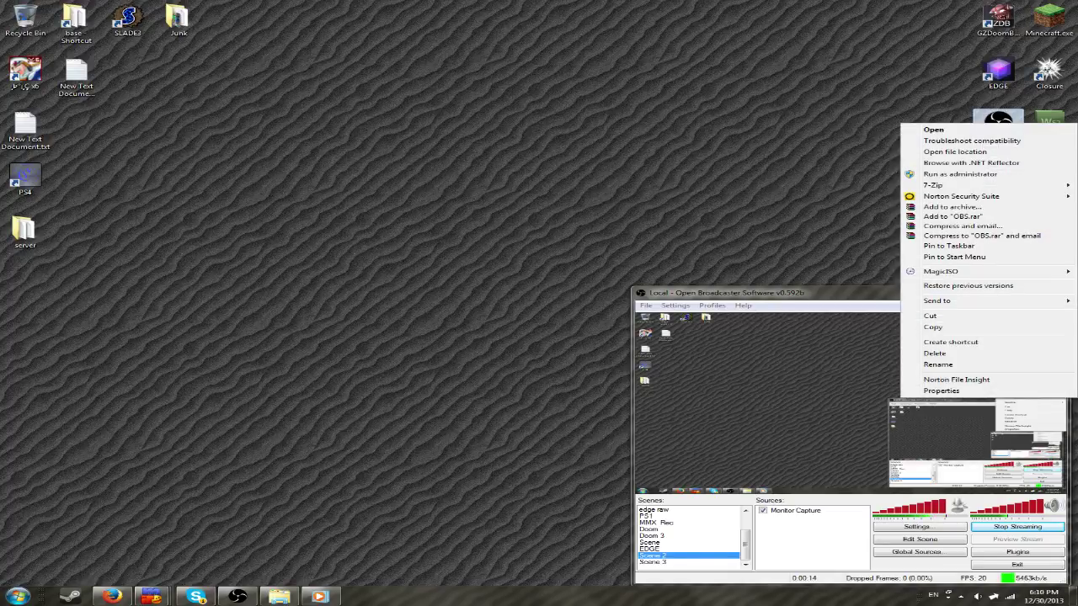
pyautogui.press('Escape')
pyautogui.rightClick(998, 126)
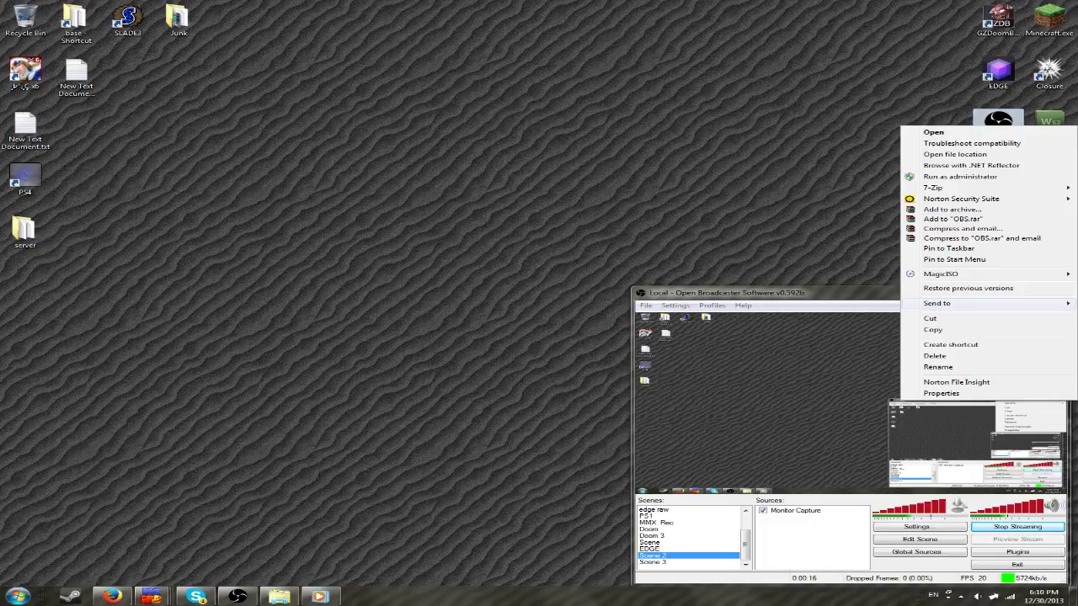
pyautogui.click(941, 393)
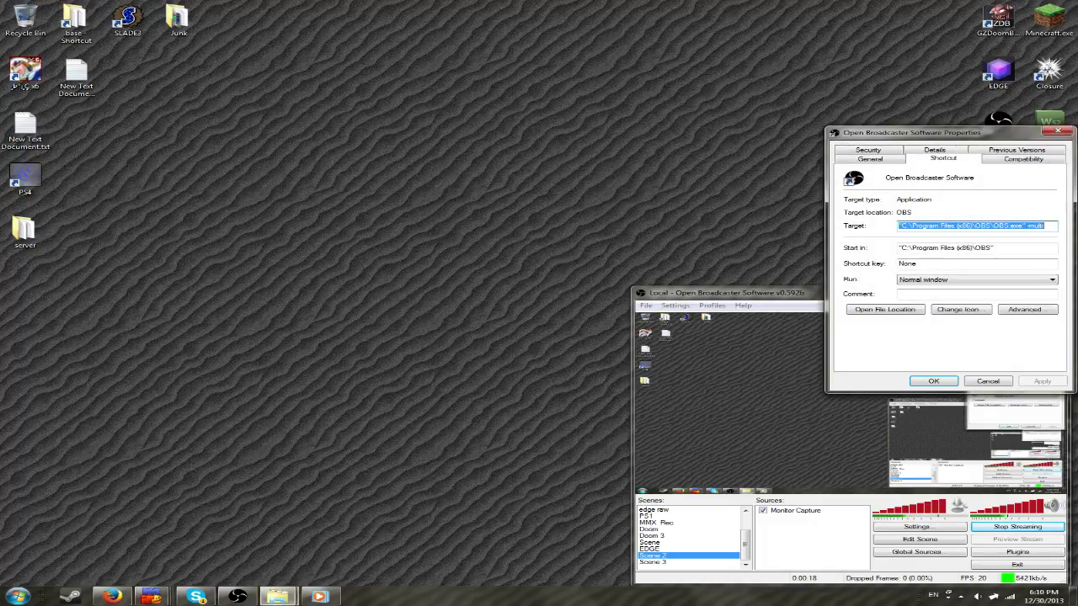
pyautogui.moveTo(912, 133); pyautogui.dragTo(499, 130)
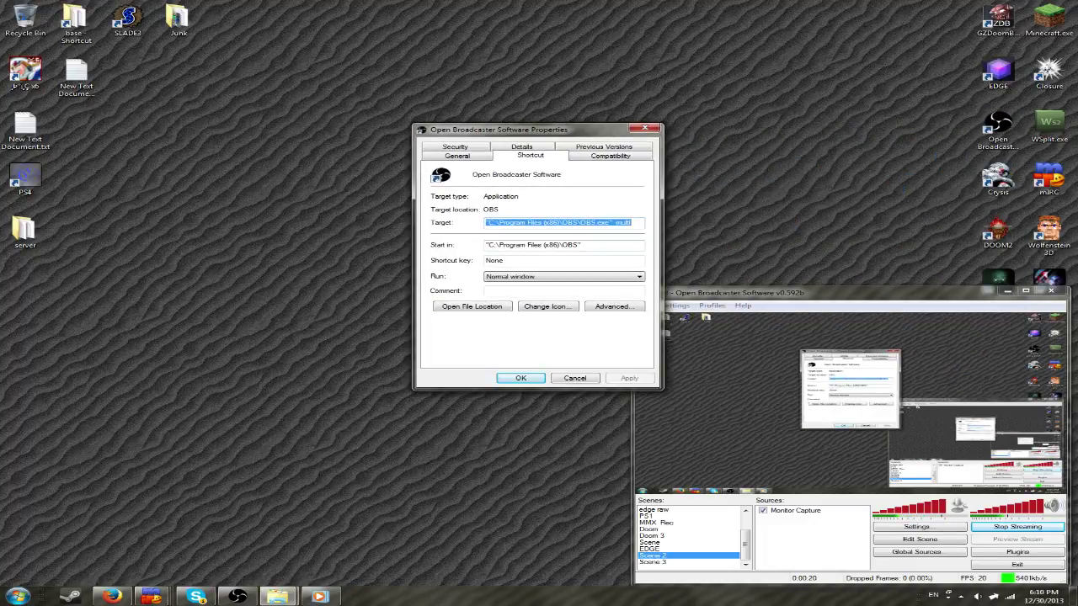
pyautogui.click(615, 223)
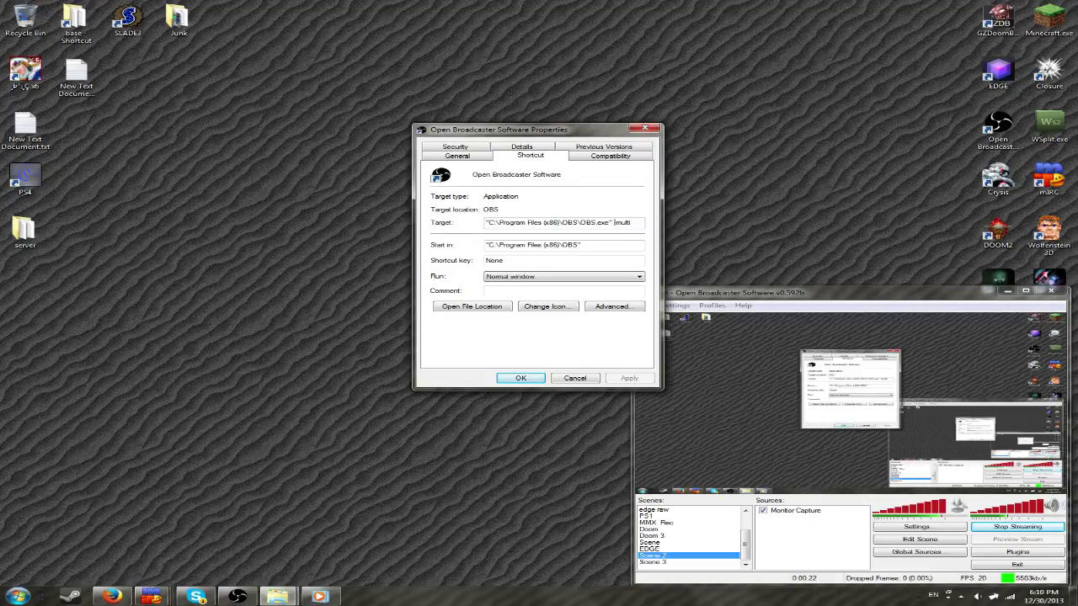
pyautogui.write('-')
pyautogui.hotkey('shift', 'End')
pyautogui.click(636, 223)
pyautogui.press('Return')
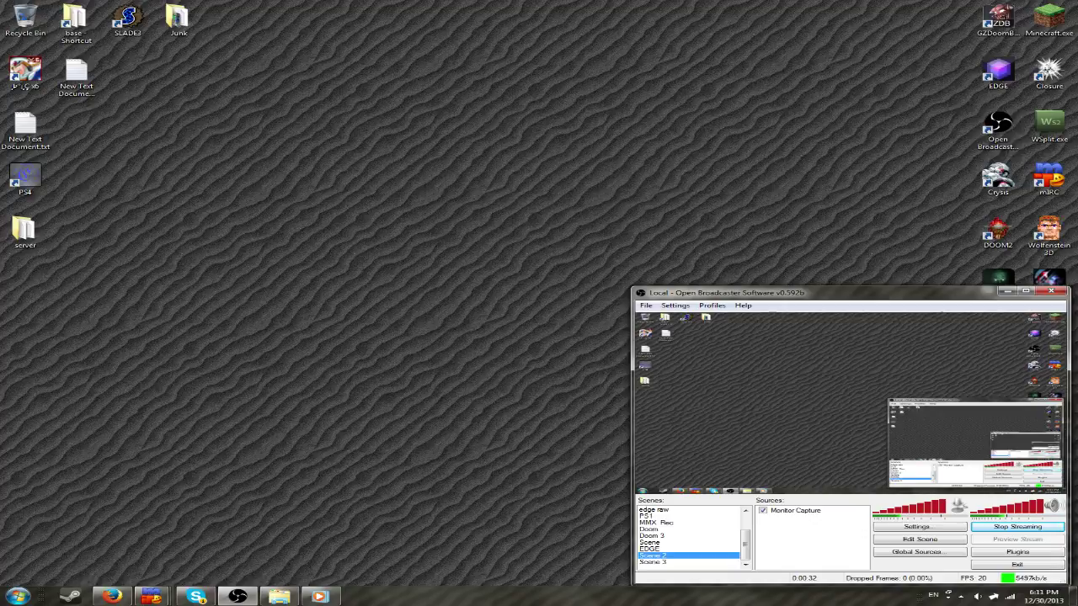
# - Launch a second Open Broadcaster Software instance from the desktop shortcut and close it again
pyautogui.press('Return')
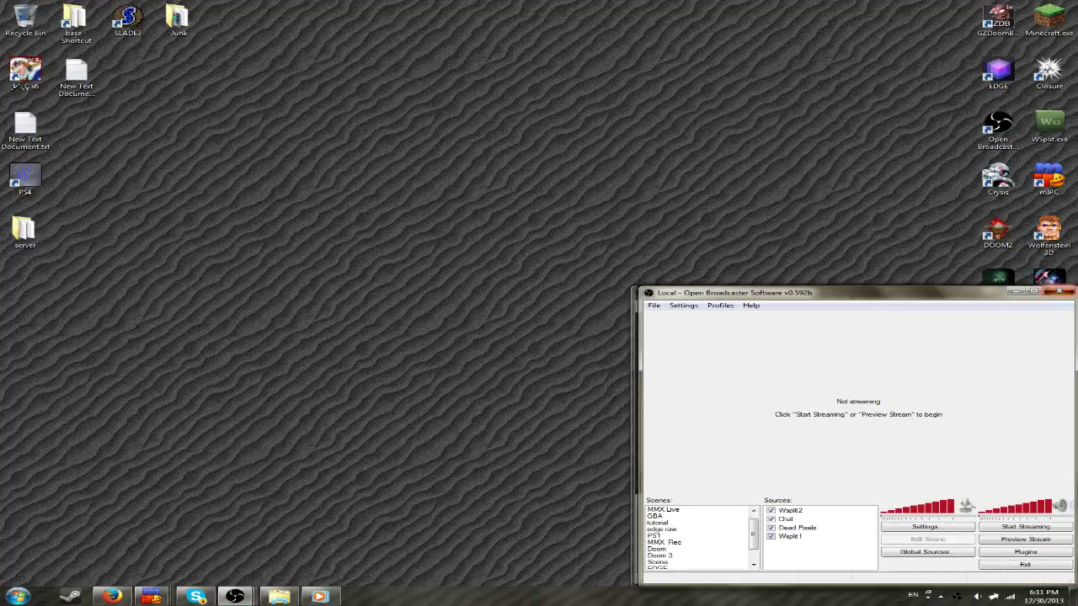
pyautogui.click(1060, 291)
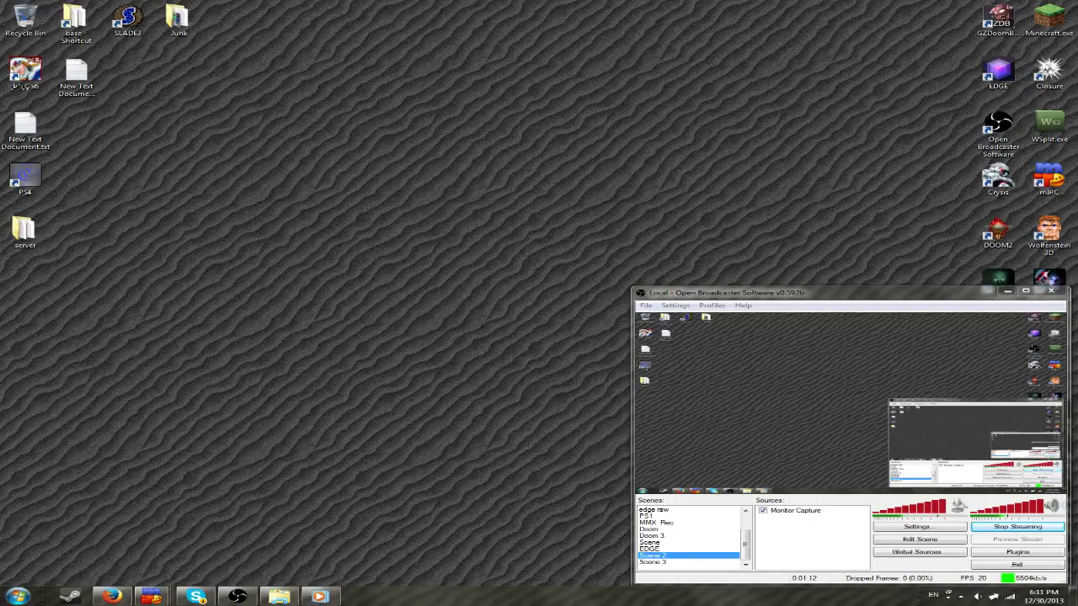
pyautogui.click(1026, 291)
pyautogui.click(1034, 5)
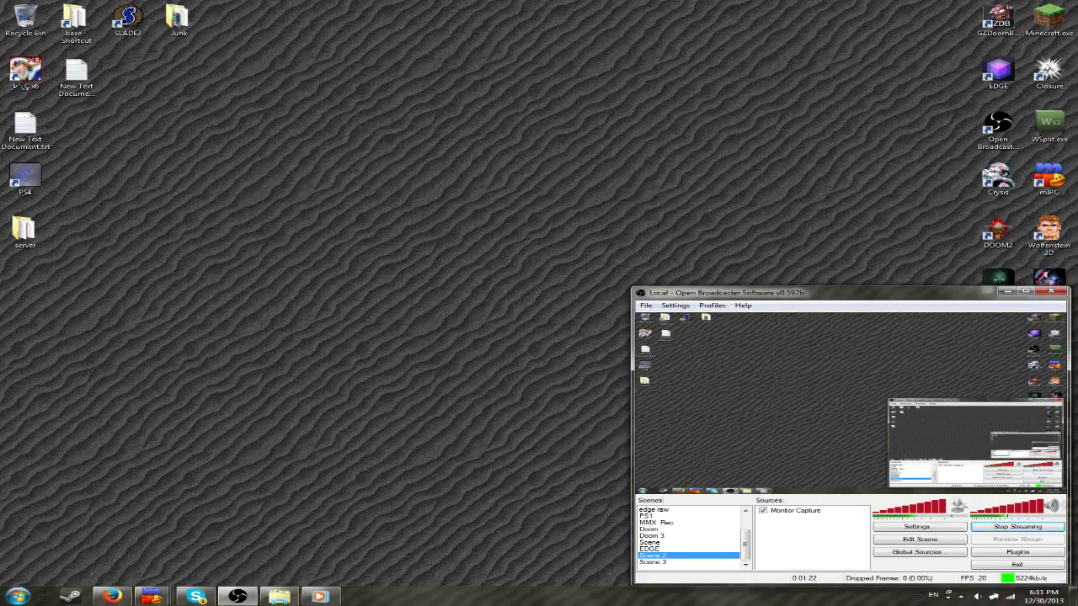
# - Open the OBS configuration folder from the running instance and go into its profiles subfolder
pyautogui.click(675, 306)
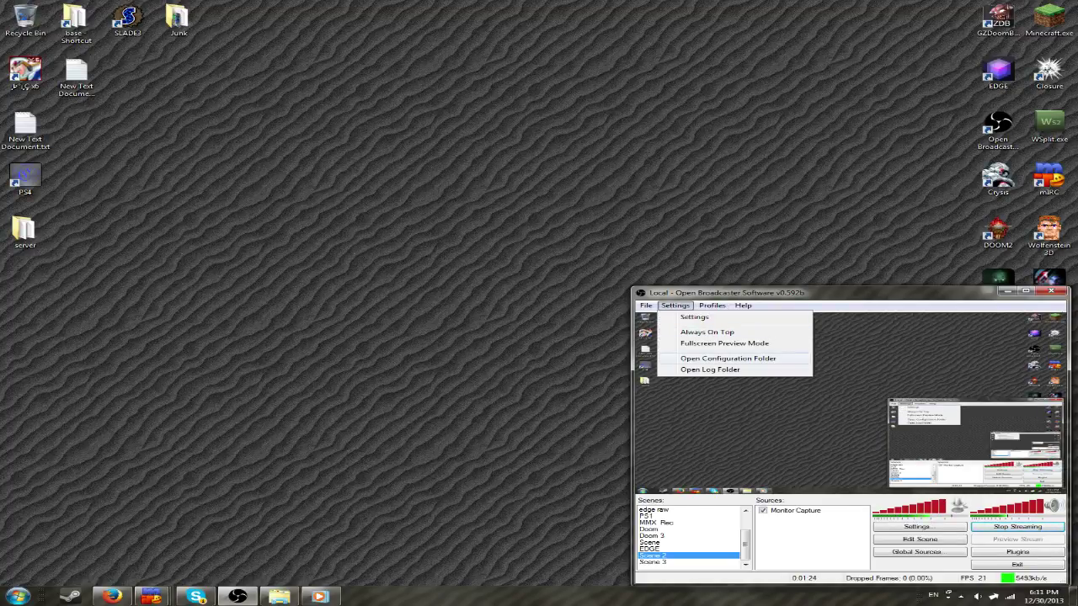
pyautogui.click(729, 359)
pyautogui.moveTo(758, 7); pyautogui.dragTo(505, 72)
pyautogui.click(442, 87)
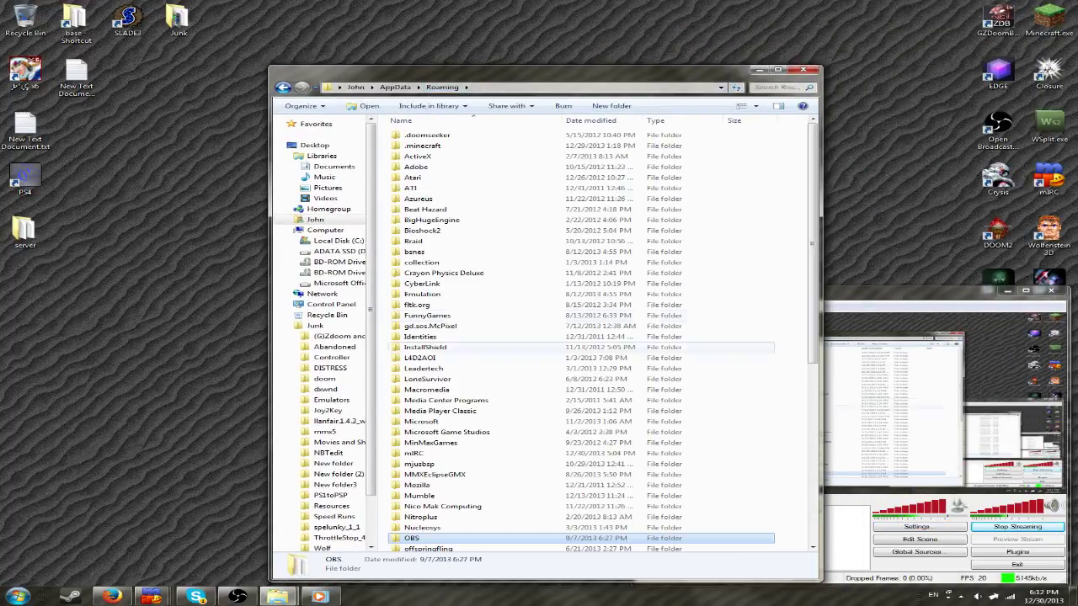
pyautogui.doubleClick(413, 538)
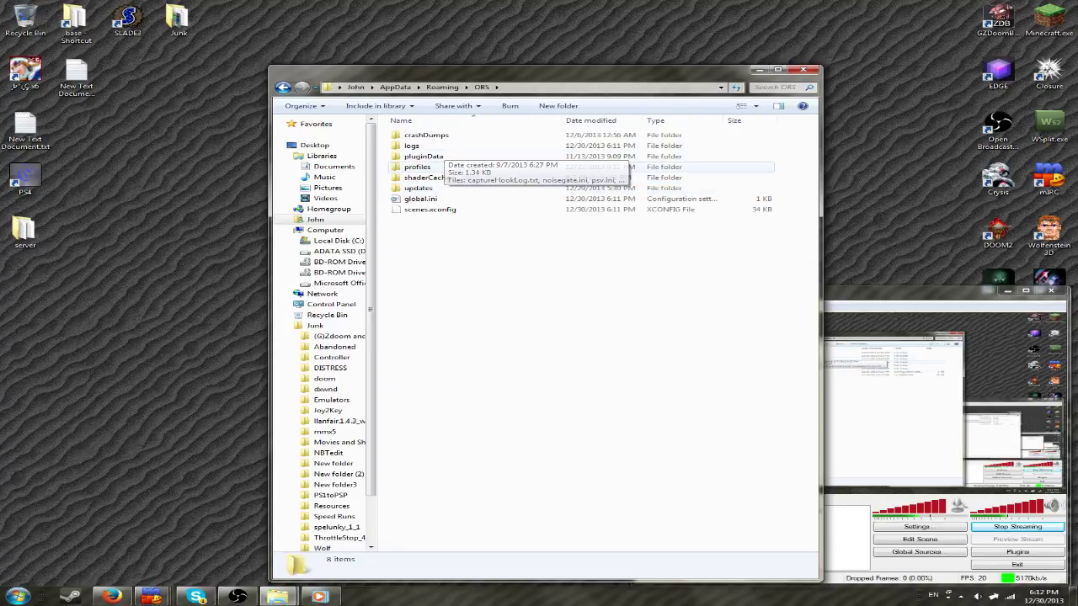
pyautogui.click(417, 167)
pyautogui.press('Return')
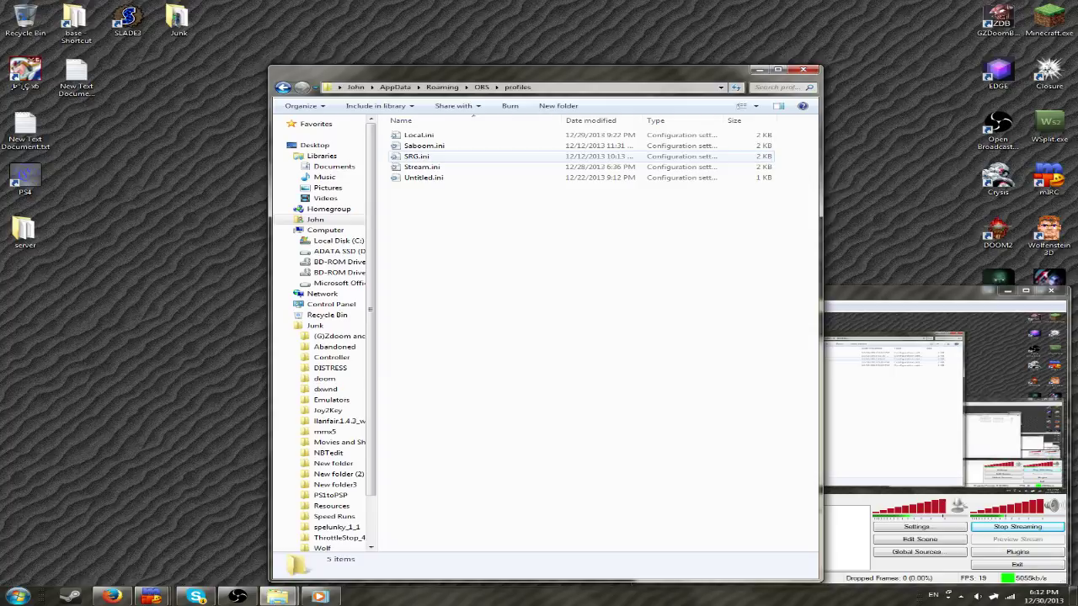
# - Duplicate the Stream.ini profile within the profiles folder and minimize the folder window
pyautogui.click(422, 166)
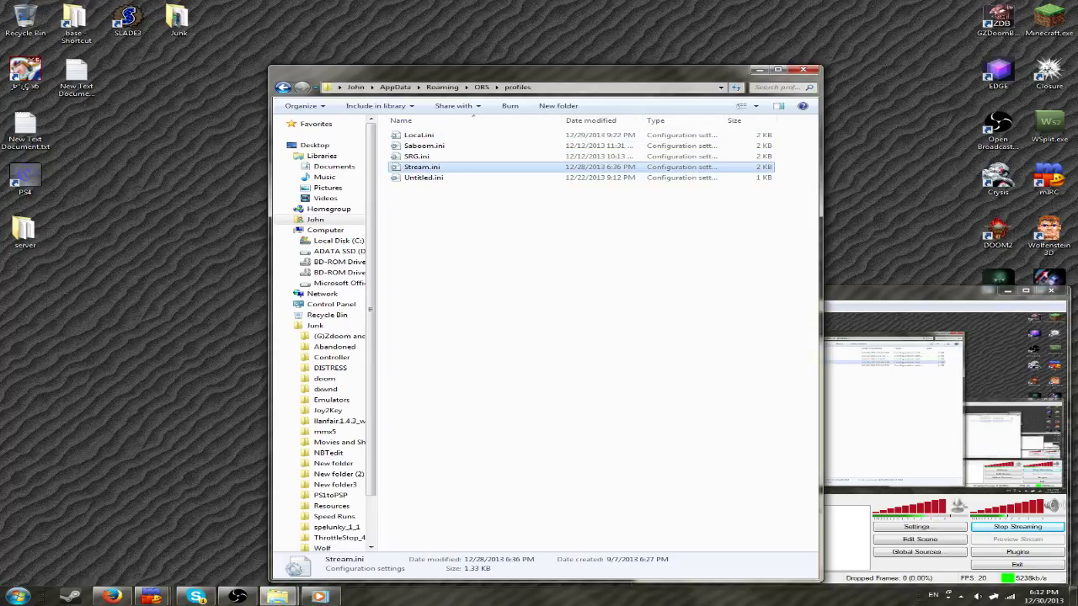
pyautogui.hotkey('ctrl', 'c')
pyautogui.hotkey('ctrl', 'v')
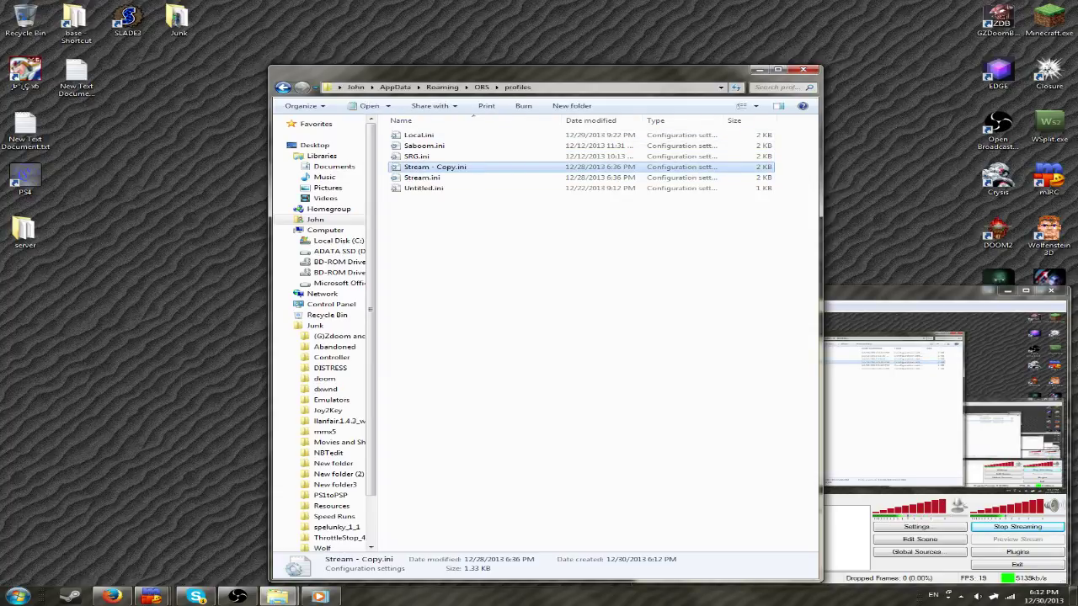
pyautogui.click(760, 69)
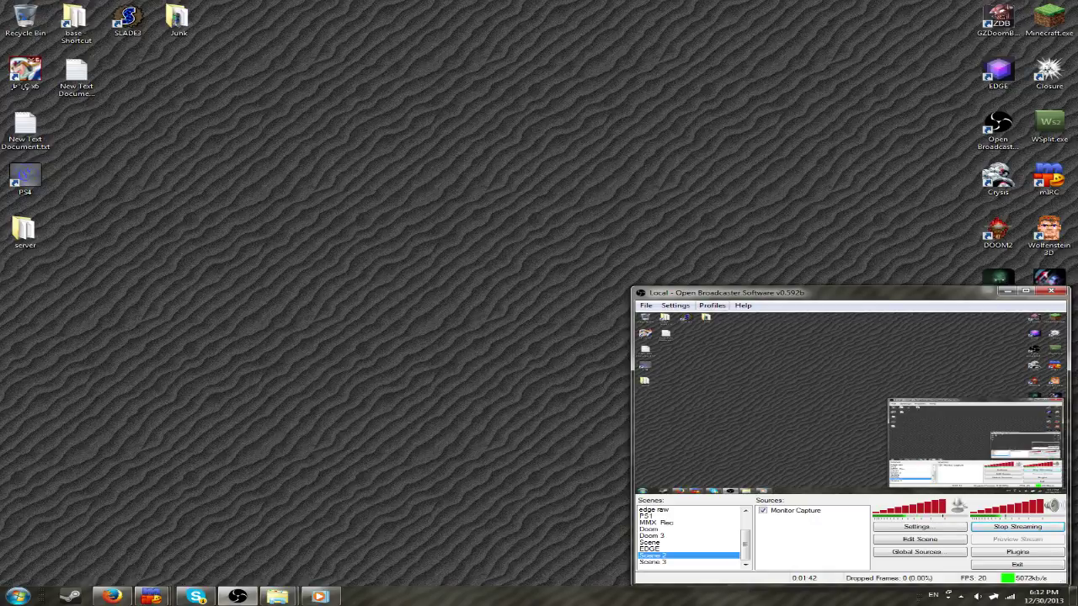
# - Launch a second Open Broadcaster Software instance from the desktop shortcut and place its window beside the streaming one
pyautogui.doubleClick(998, 128)
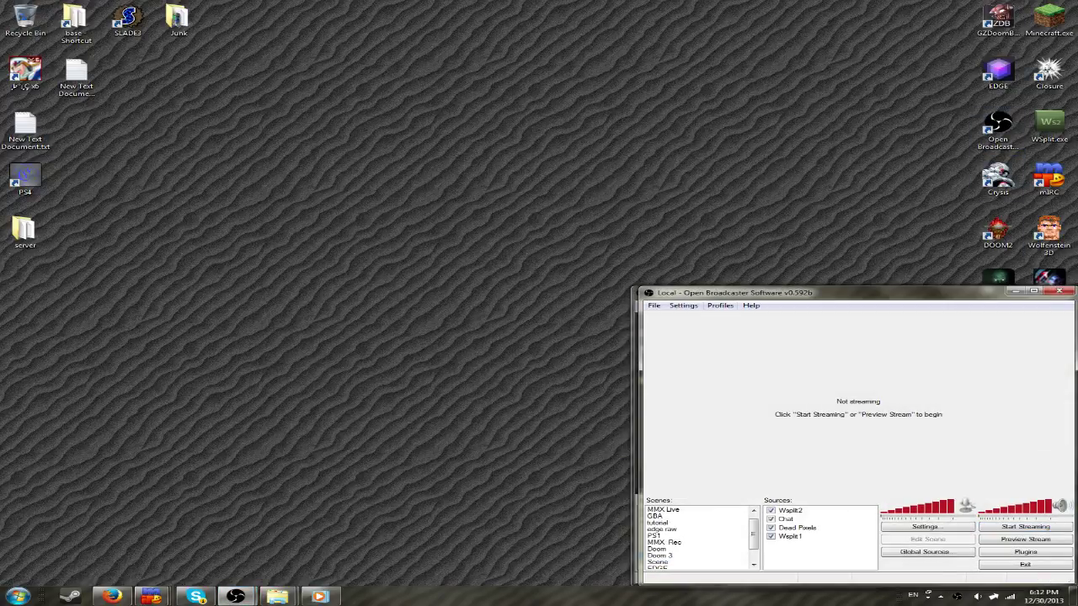
pyautogui.moveTo(725, 292); pyautogui.dragTo(278, 290)
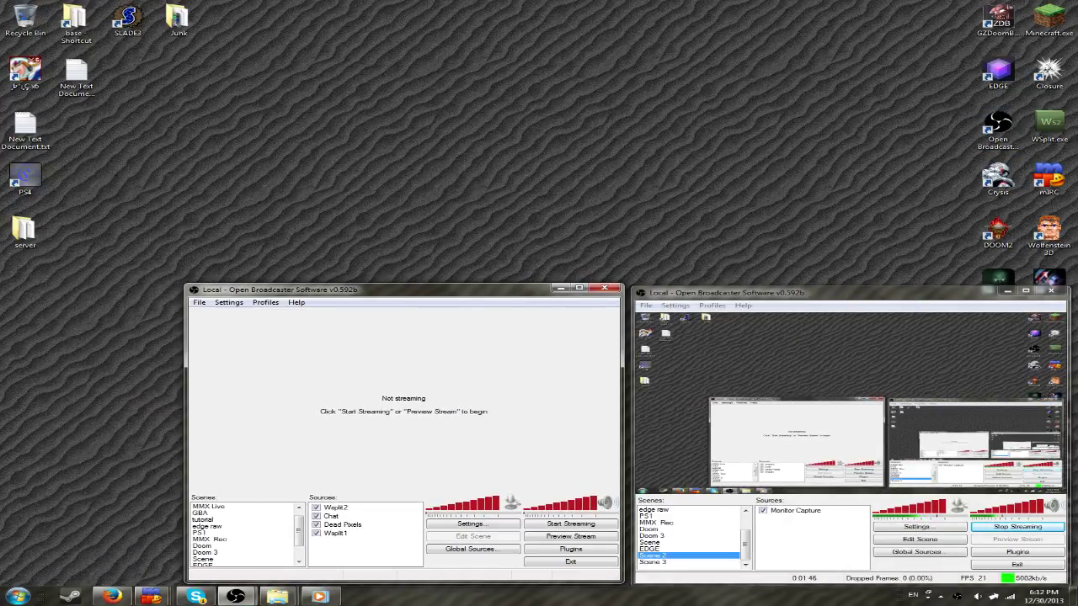
# - Select Scene 2 in the new instance, mute its microphone, and keep the two windows side by side
pyautogui.scroll(-1, 299, 535)
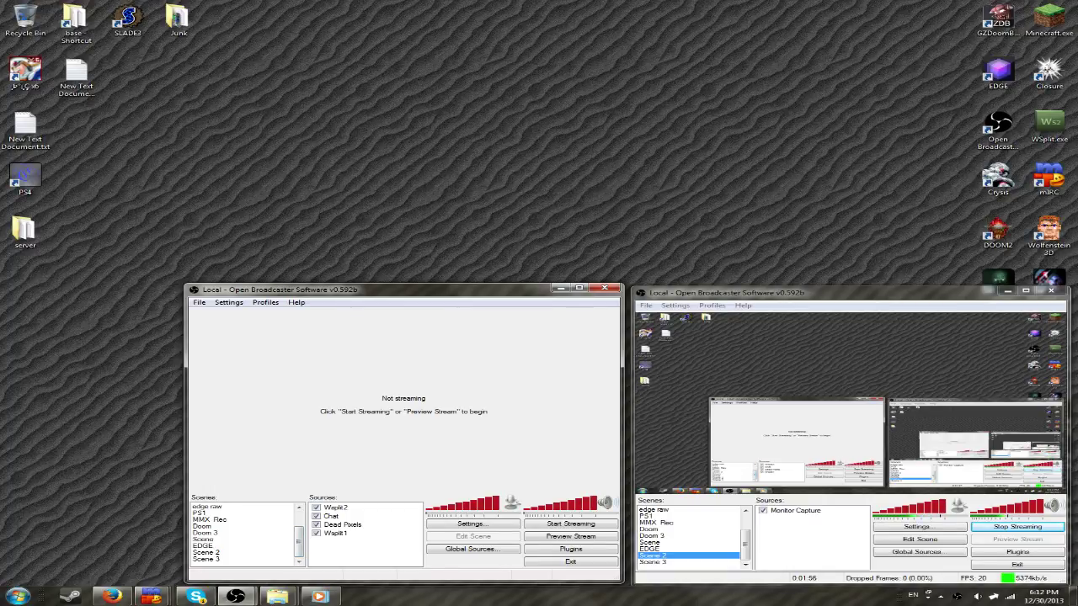
pyautogui.click(206, 553)
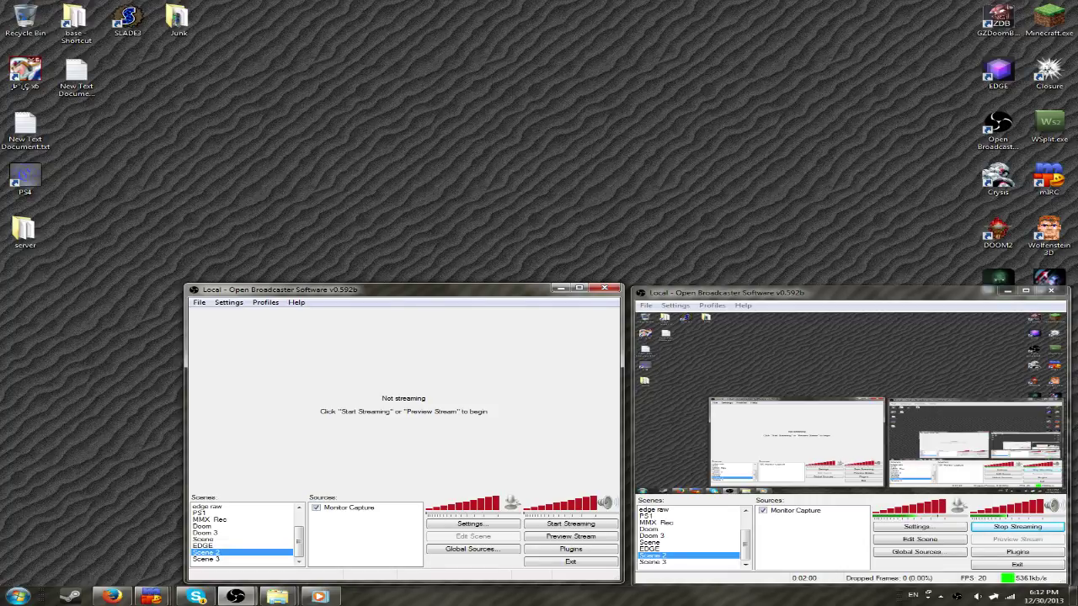
pyautogui.click(512, 503)
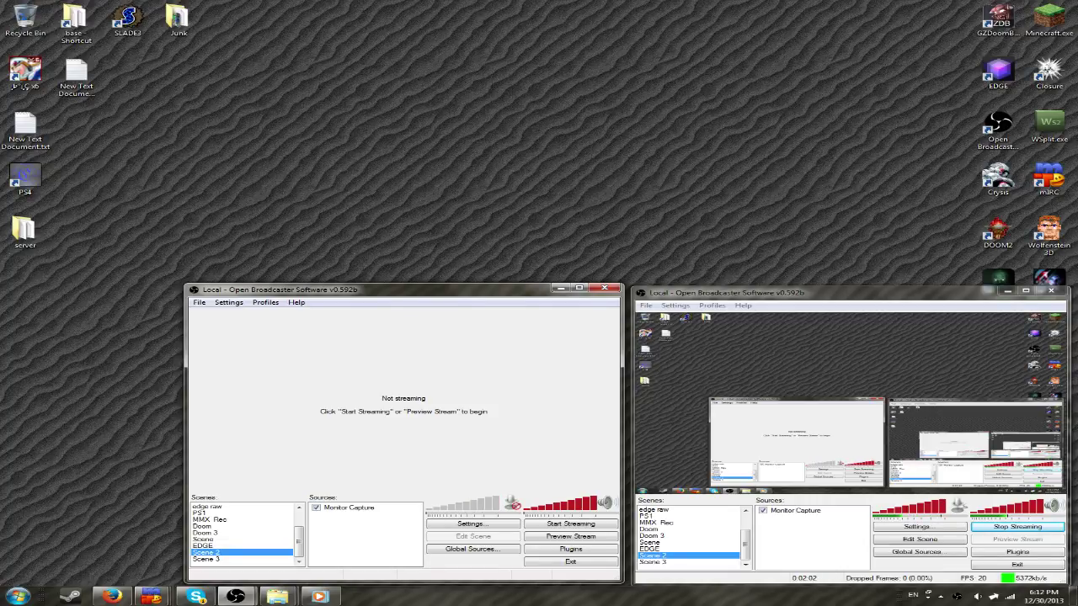
pyautogui.moveTo(859, 293); pyautogui.dragTo(857, 287)
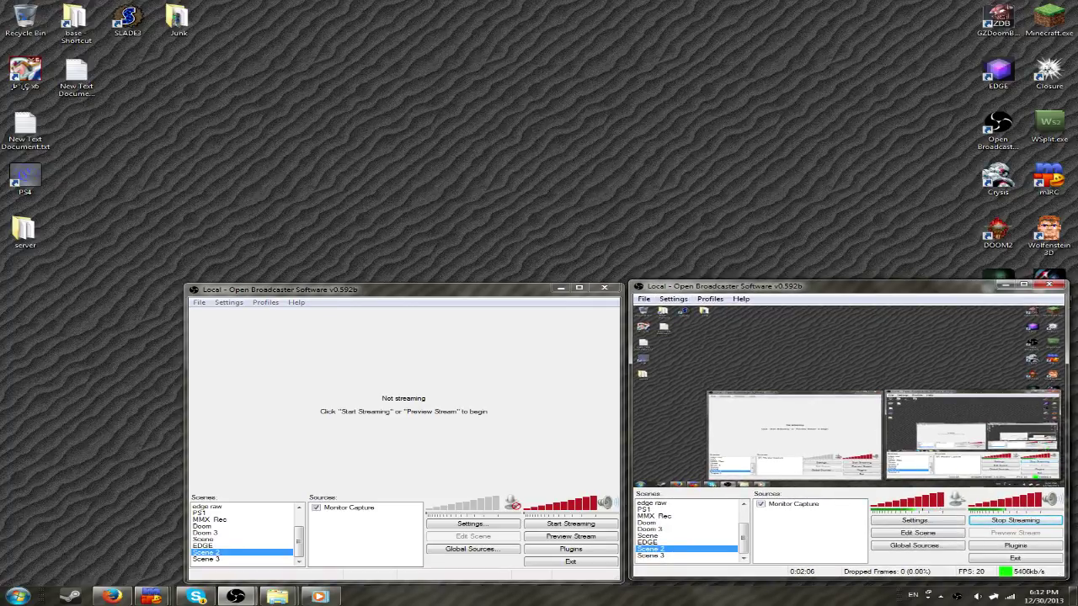
pyautogui.click(412, 290)
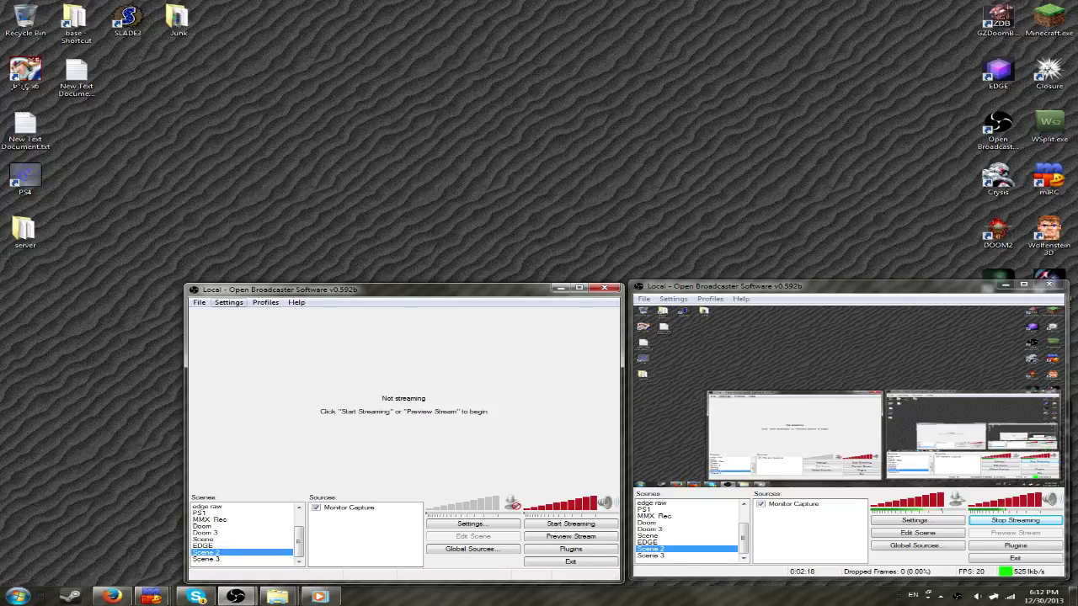
# - Switch the second instance to the Stream - Copy profile and back to the Local profile
pyautogui.click(265, 303)
pyautogui.click(296, 347)
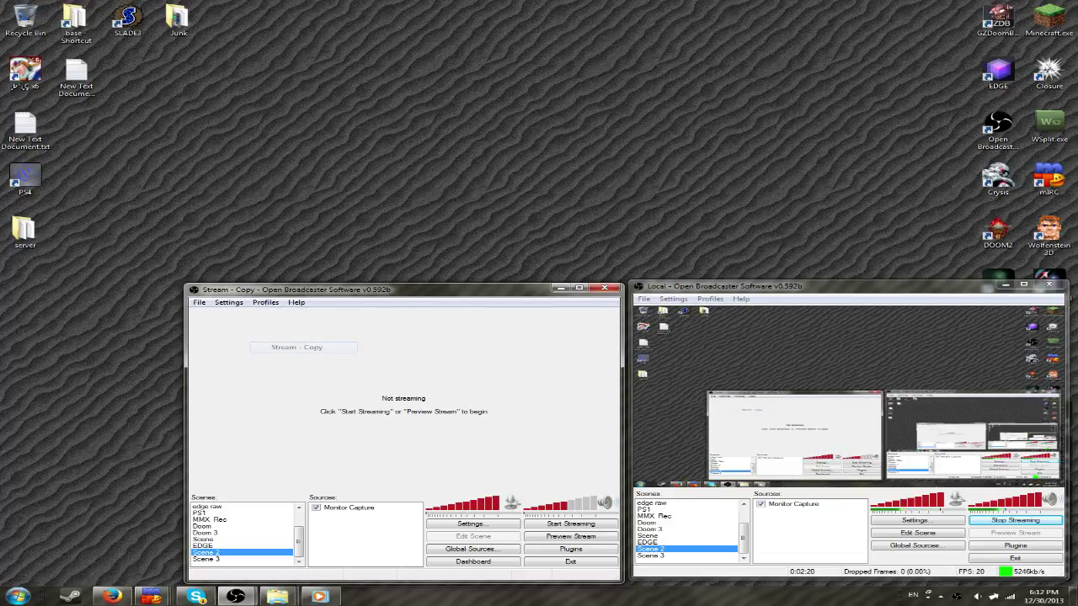
pyautogui.click(265, 302)
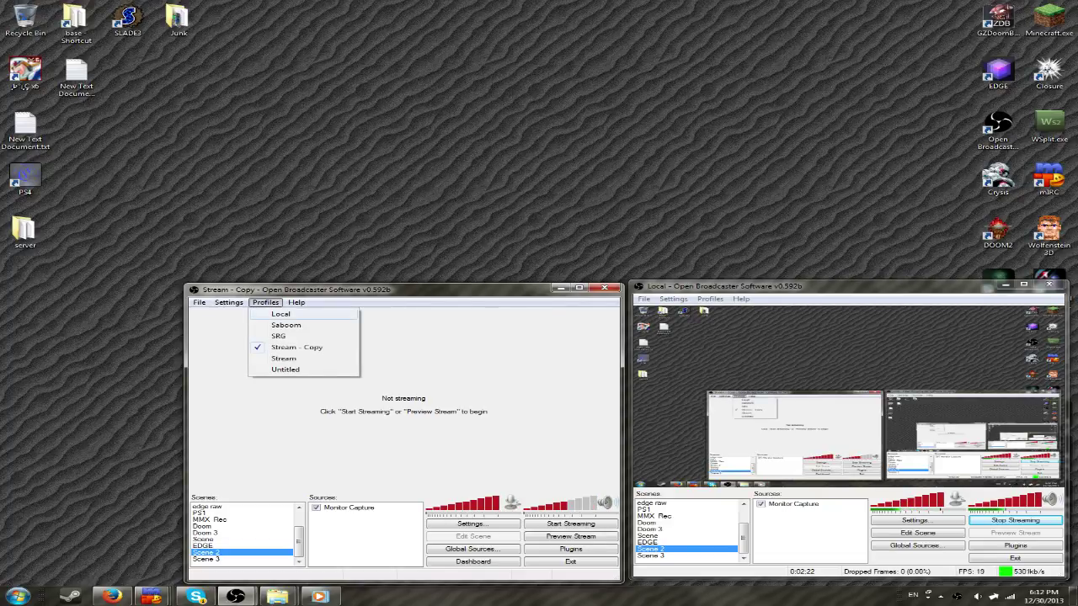
pyautogui.click(280, 319)
# - Open the second instance's broadcast settings and examine the available output modes for the Local profile
pyautogui.click(228, 302)
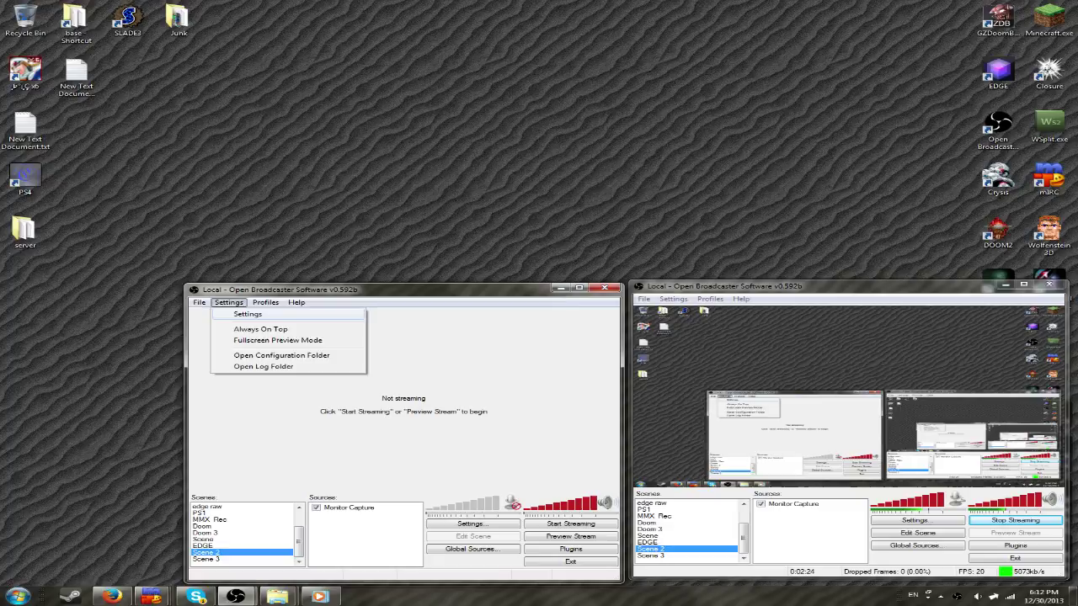
pyautogui.click(237, 315)
pyautogui.click(295, 161)
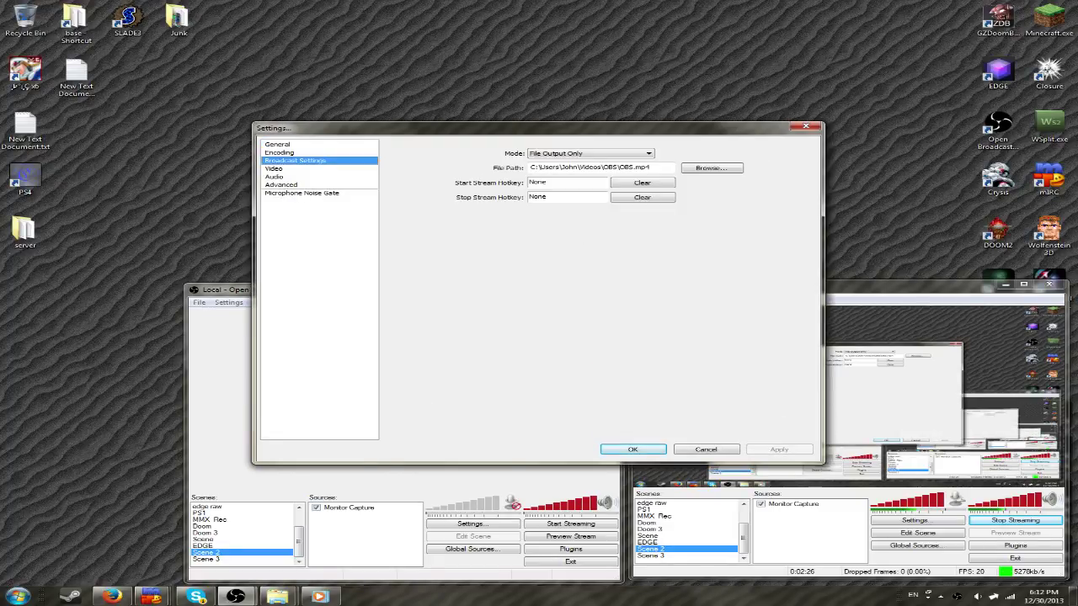
pyautogui.click(591, 153)
pyautogui.click(591, 153)
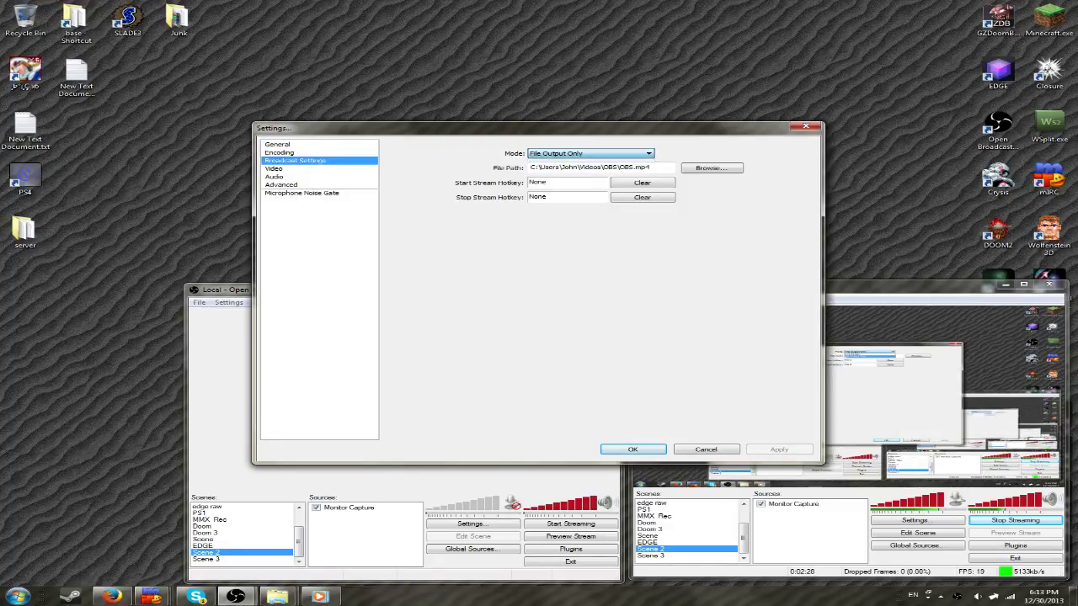
pyautogui.click(591, 153)
pyautogui.click(590, 154)
pyautogui.click(590, 153)
pyautogui.click(590, 153)
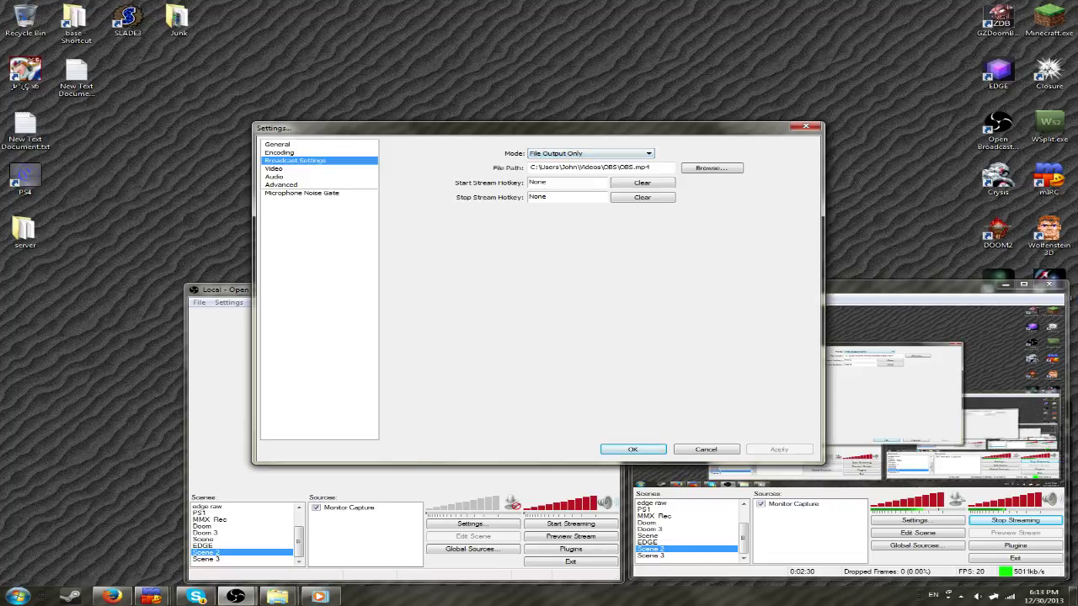
# - Review the maximum bitrate in the encoding settings and open the video resolution and FPS settings
pyautogui.click(280, 153)
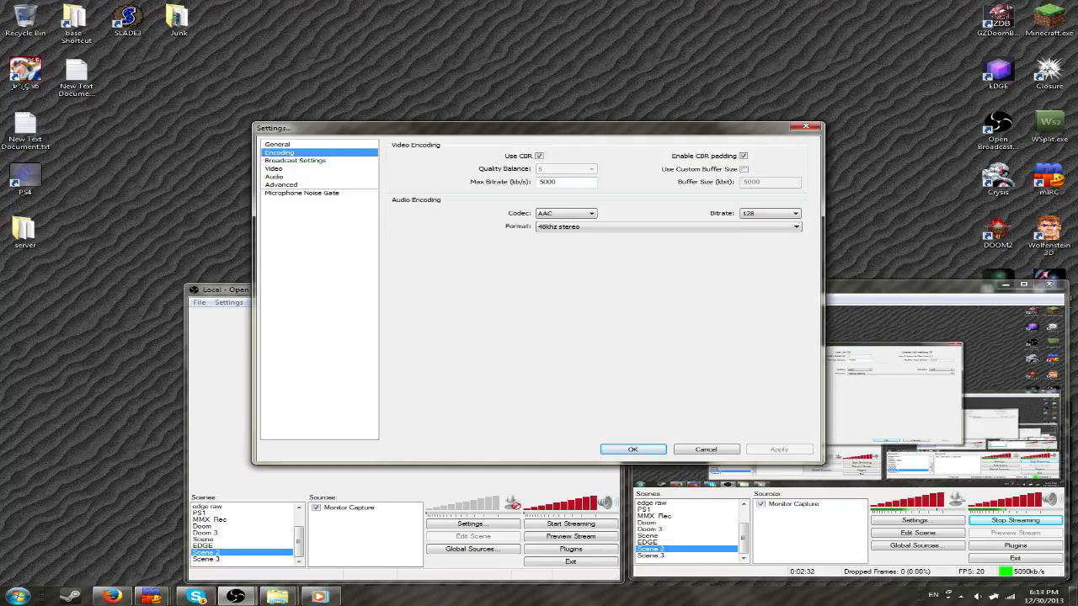
pyautogui.moveTo(559, 182); pyautogui.dragTo(537, 182)
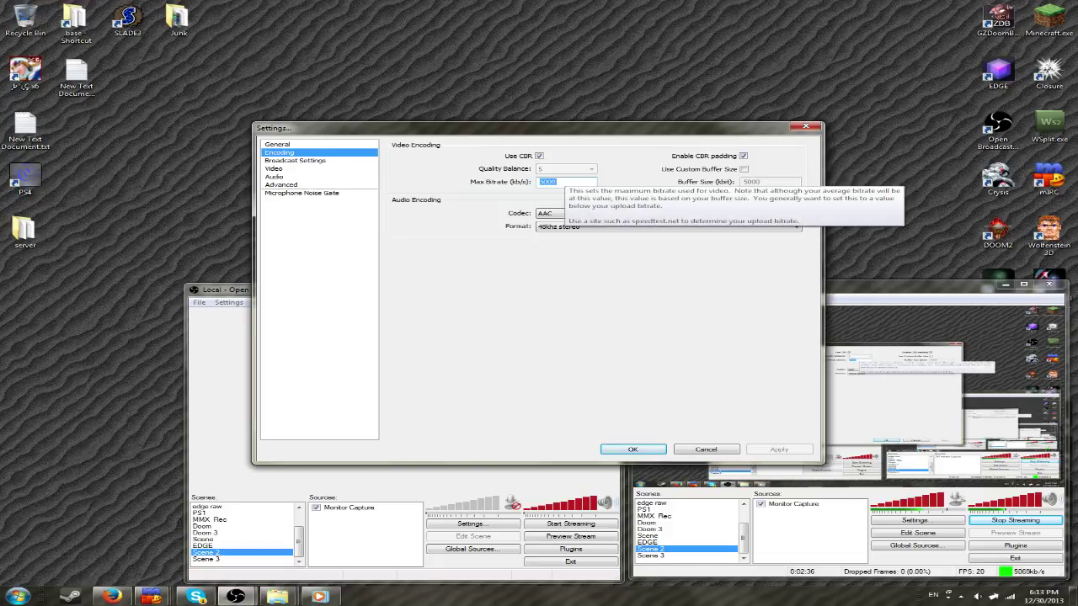
pyautogui.click(563, 181)
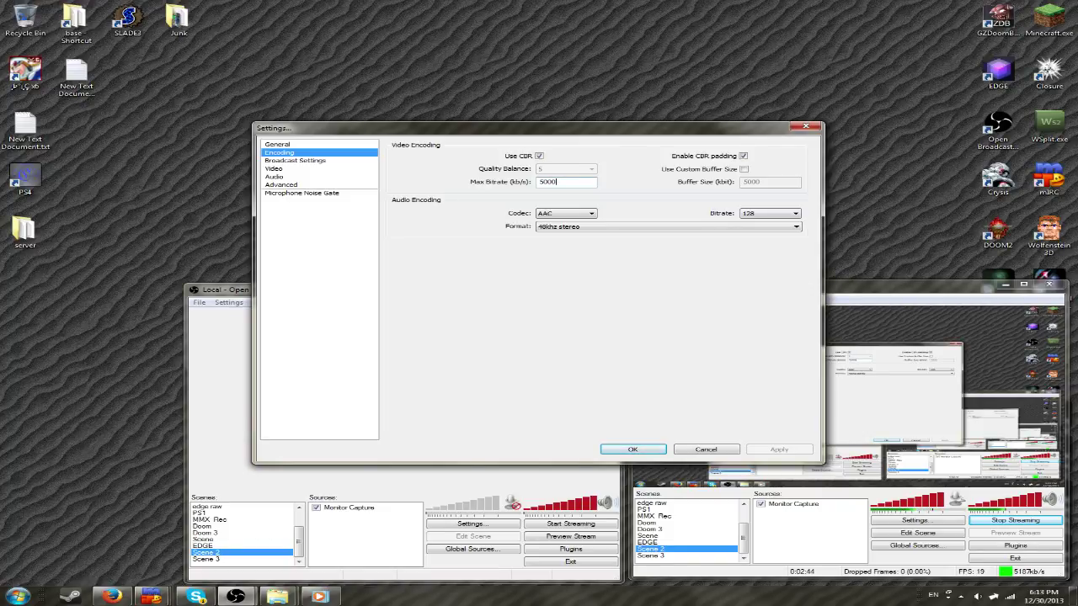
pyautogui.click(274, 168)
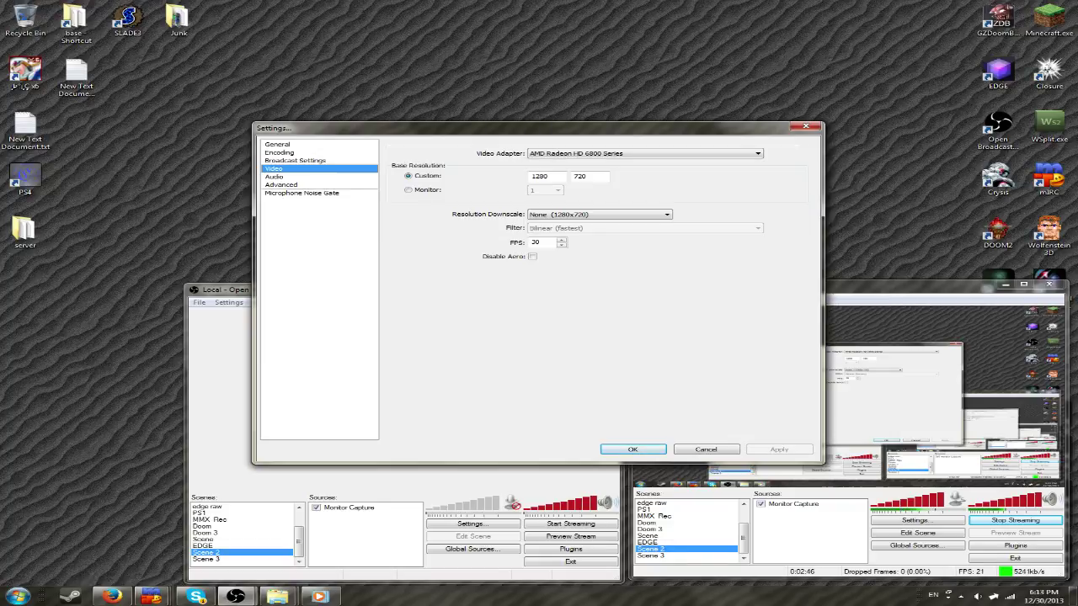
# - Examine the FPS value and the resolution downscale choices in the Local profile's video settings and close the settings
pyautogui.moveTo(542, 242); pyautogui.dragTo(529, 242)
pyautogui.click(541, 243)
pyautogui.click(600, 215)
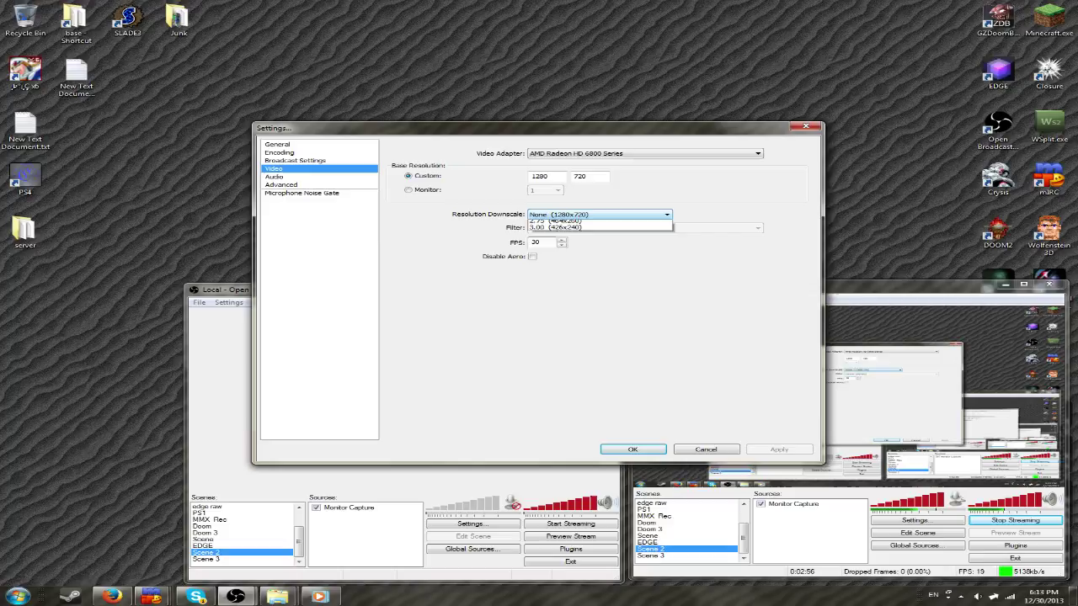
pyautogui.click(600, 214)
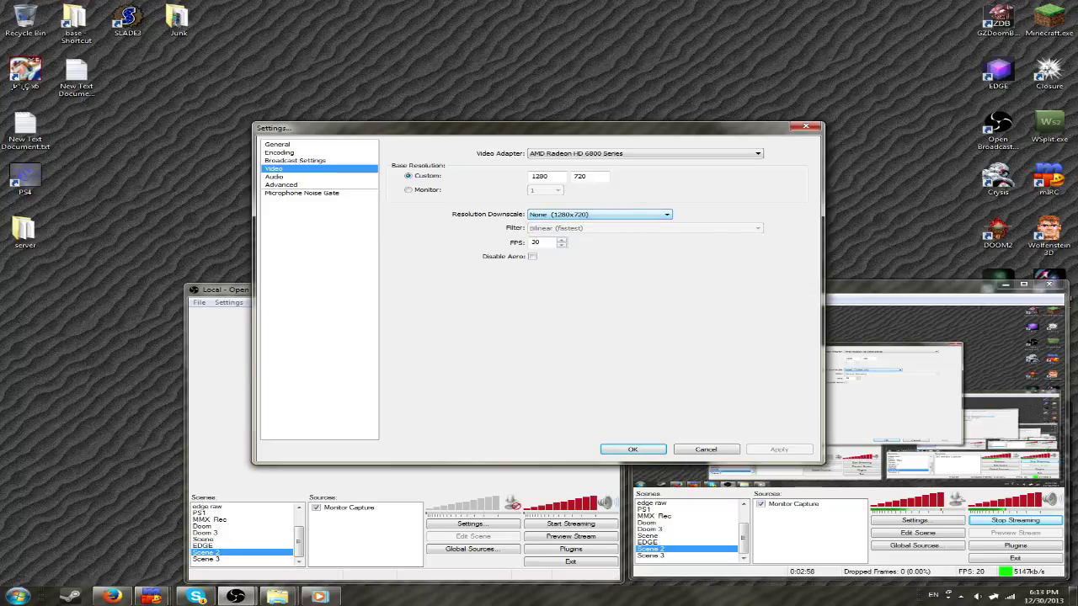
pyautogui.click(600, 215)
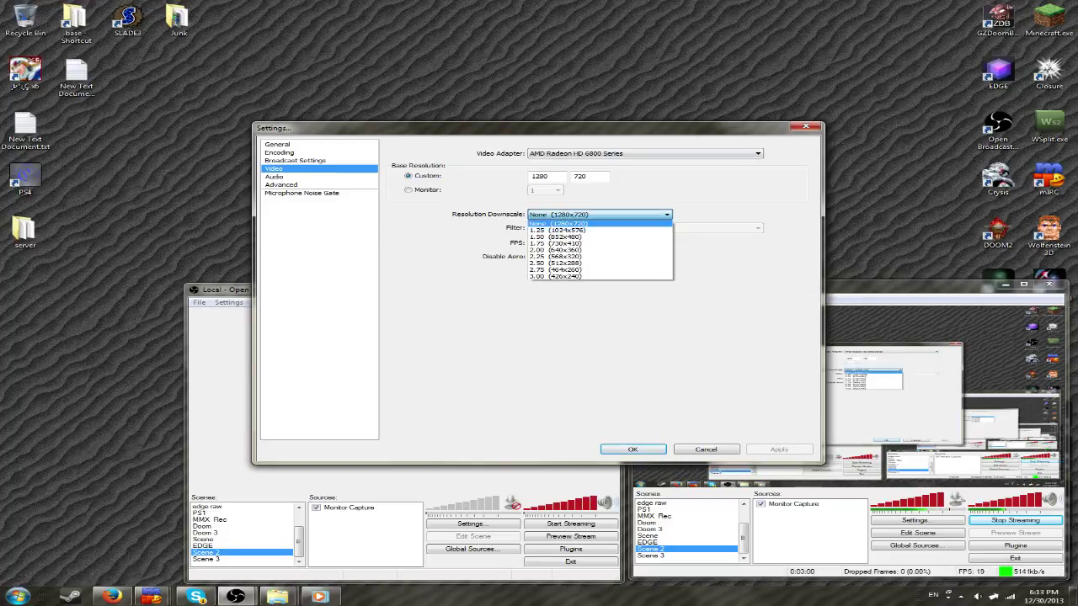
pyautogui.click(600, 215)
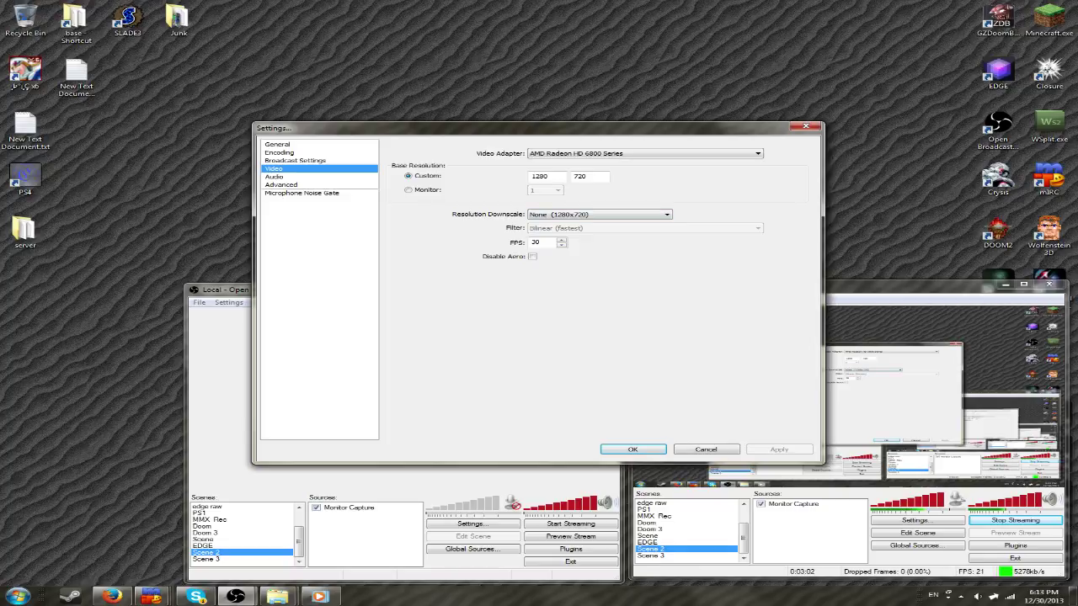
pyautogui.click(599, 215)
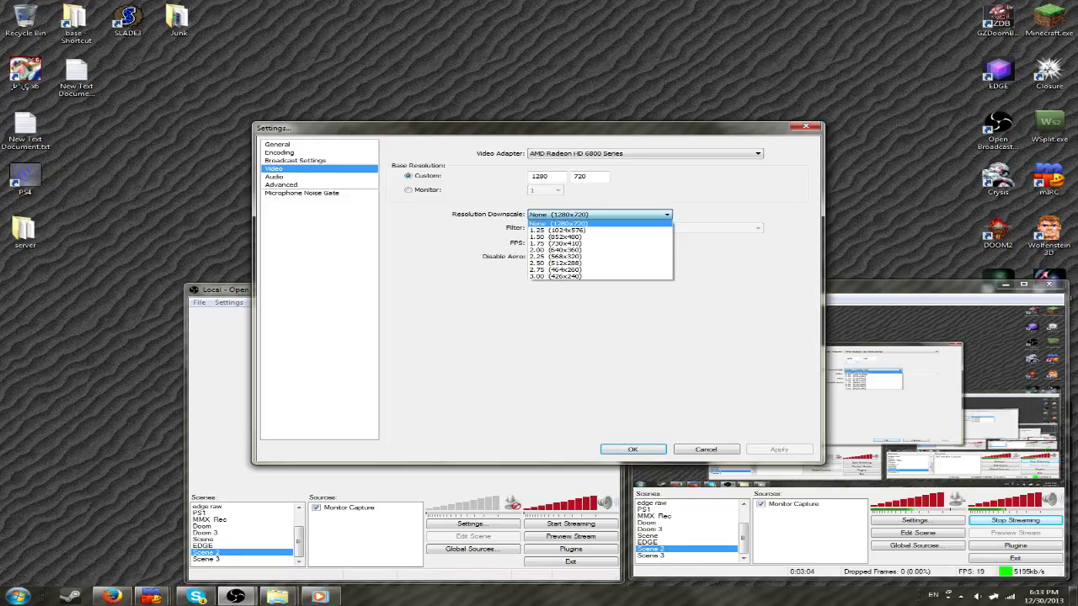
pyautogui.press('Escape')
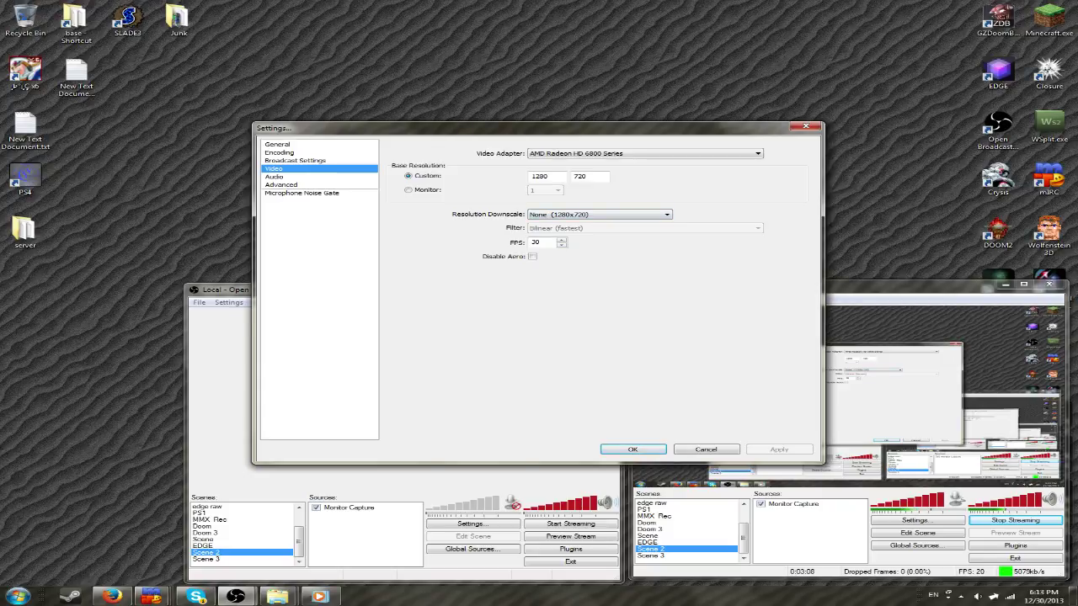
pyautogui.click(634, 450)
# - Switch the second instance to the Stream profile and review its broadcast, video and encoding settings
pyautogui.click(265, 302)
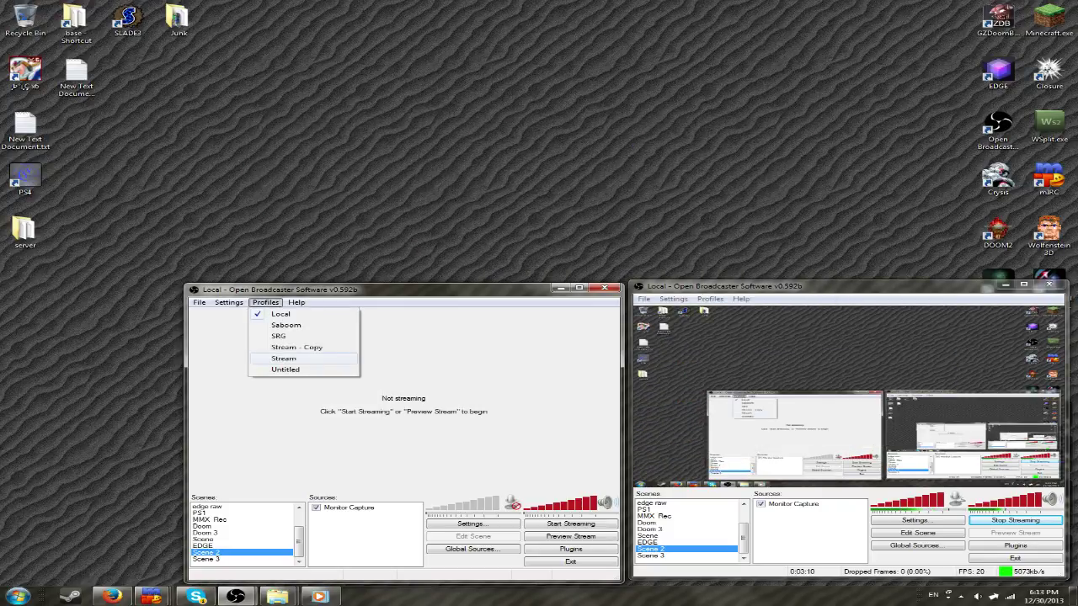
pyautogui.press('Return')
pyautogui.hotkey('alt', 's')
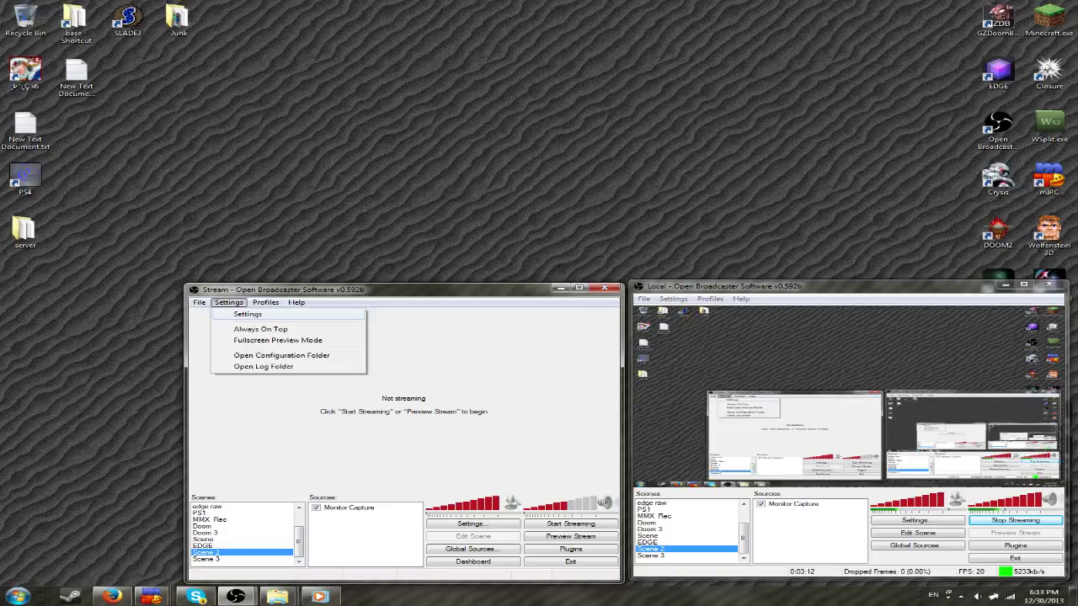
pyautogui.press('Return')
pyautogui.click(295, 161)
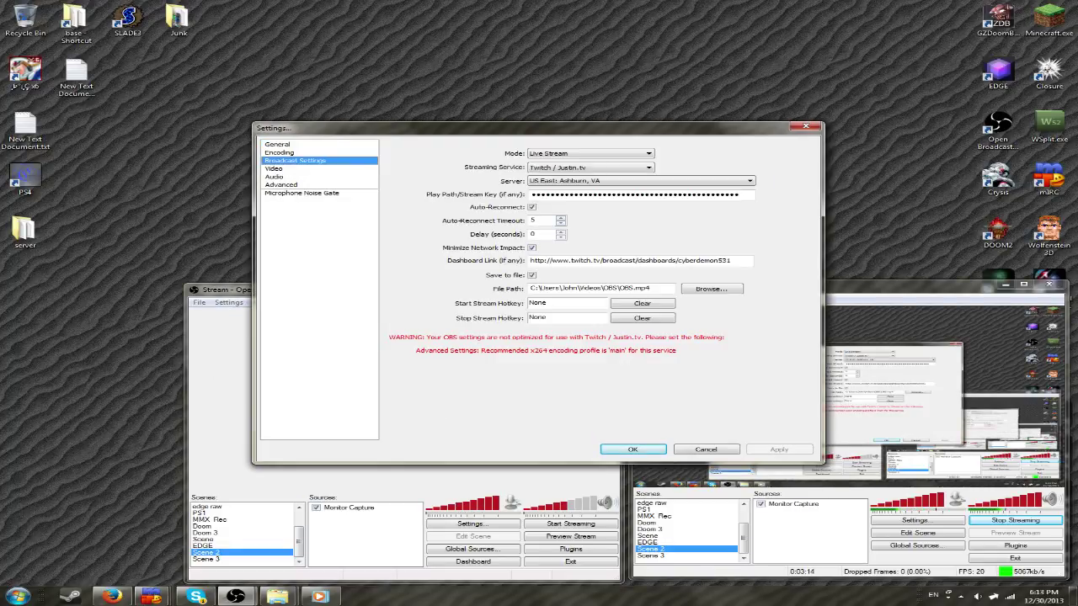
pyautogui.click(275, 177)
pyautogui.click(274, 169)
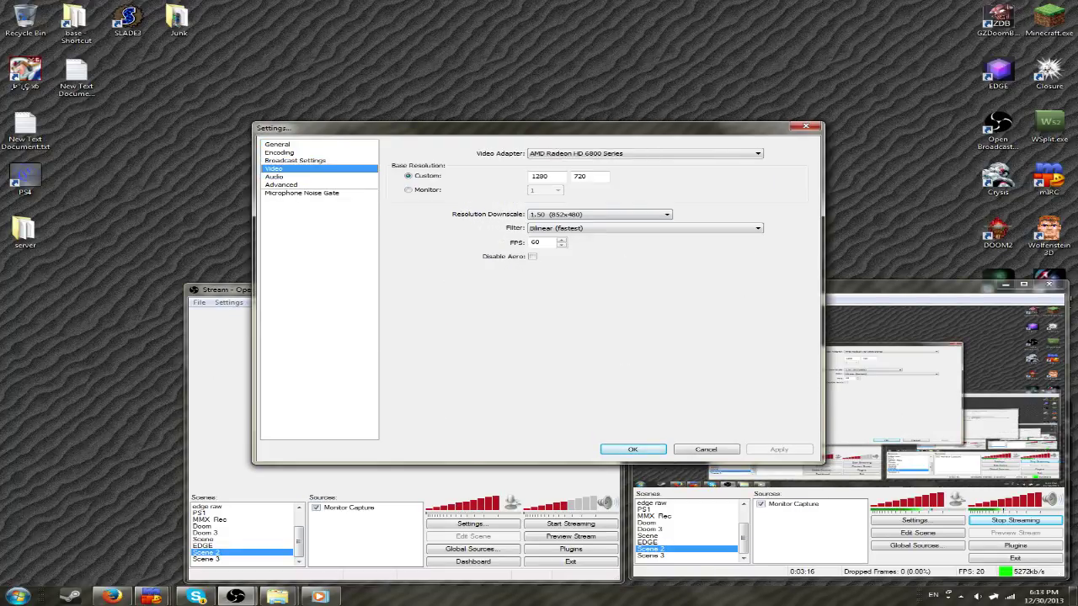
pyautogui.click(295, 161)
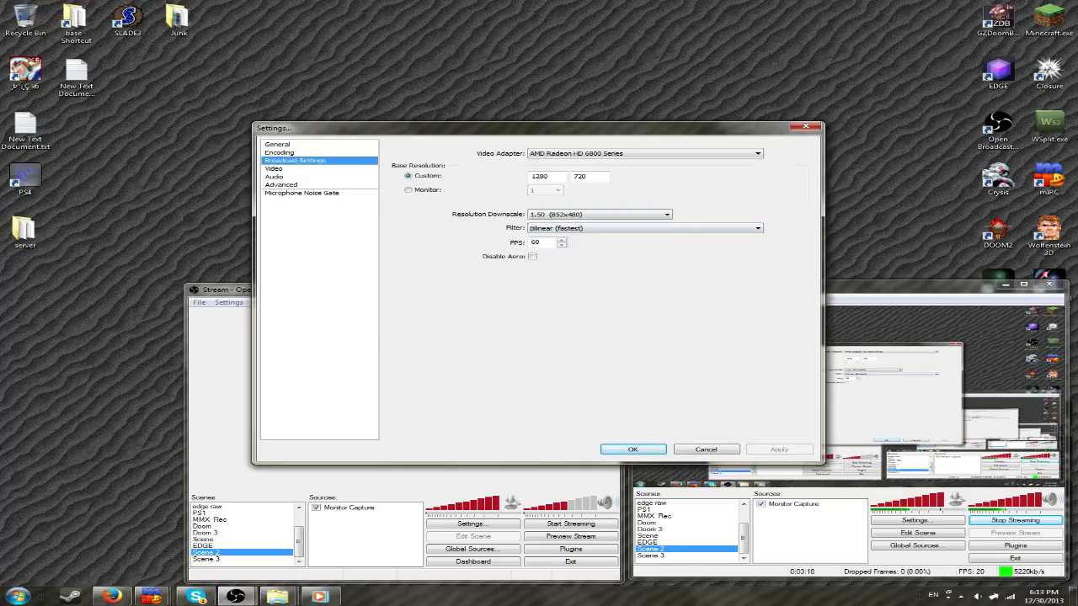
pyautogui.click(280, 153)
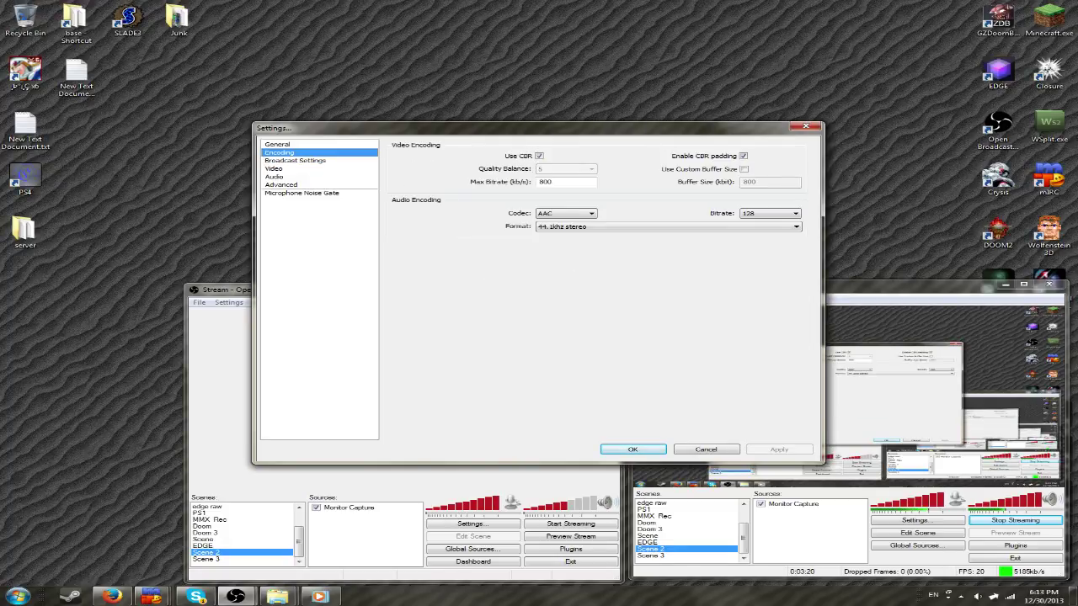
pyautogui.click(806, 126)
# - Return the second instance to the Local profile and review its broadcast, video and encoding settings for comparison
pyautogui.click(265, 303)
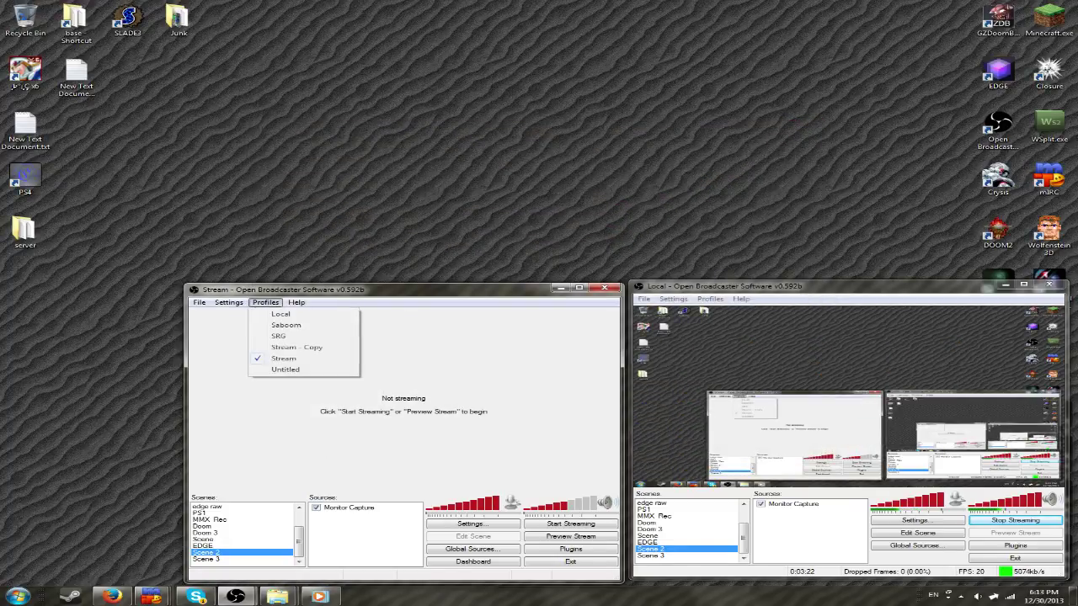
pyautogui.click(282, 314)
pyautogui.click(229, 302)
pyautogui.click(251, 315)
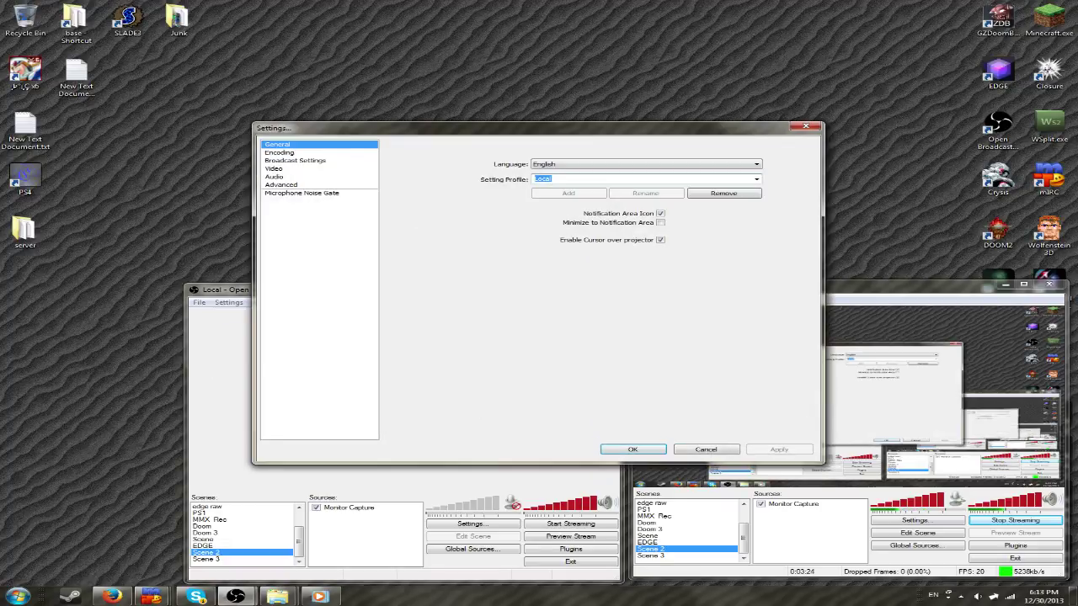
pyautogui.click(274, 168)
pyautogui.click(295, 161)
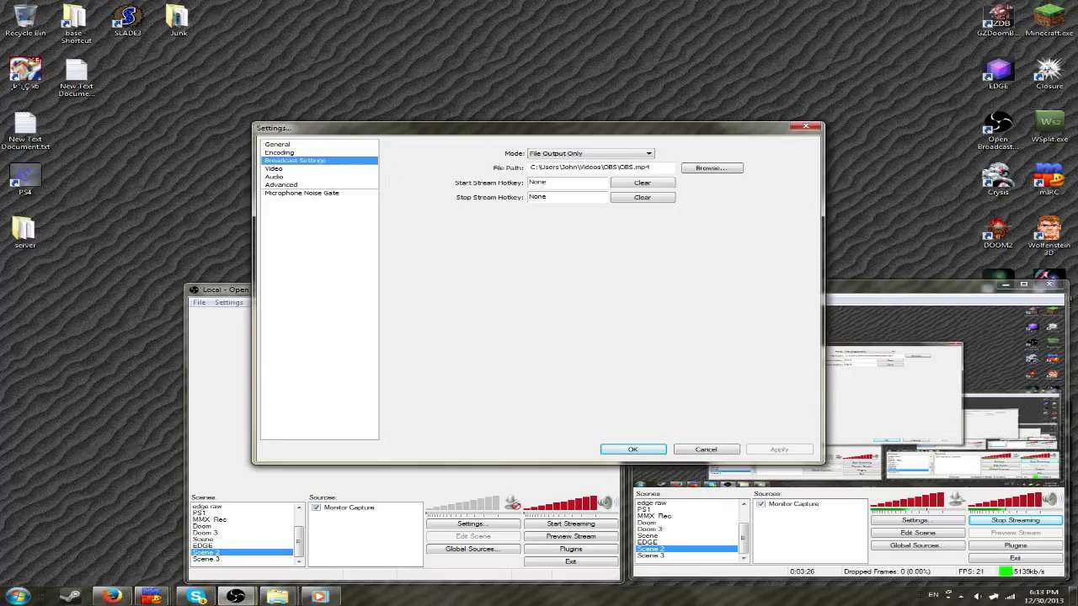
pyautogui.click(275, 168)
pyautogui.click(279, 153)
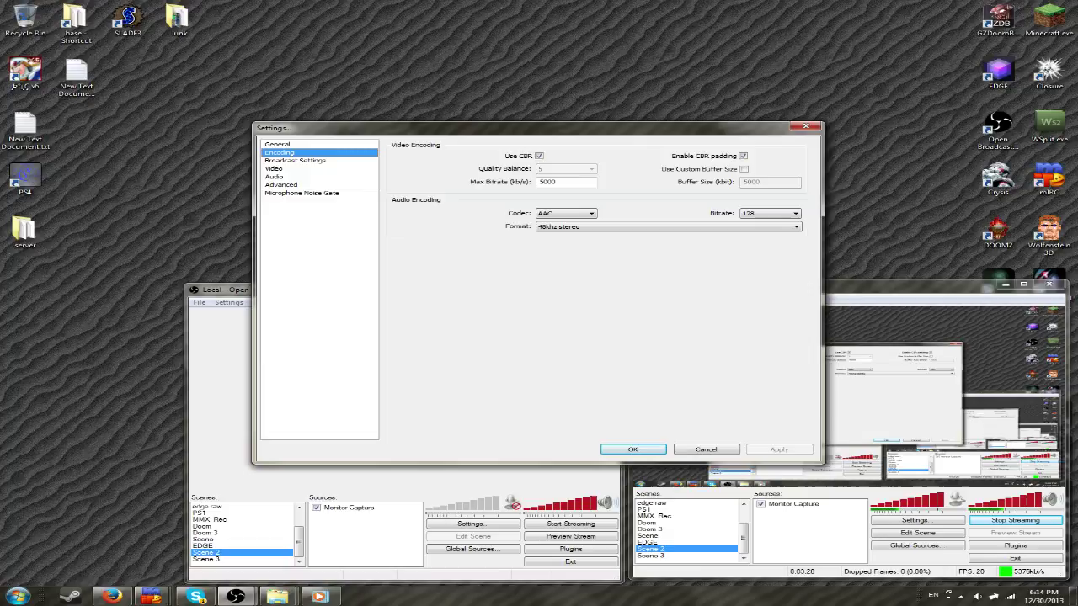
pyautogui.click(806, 127)
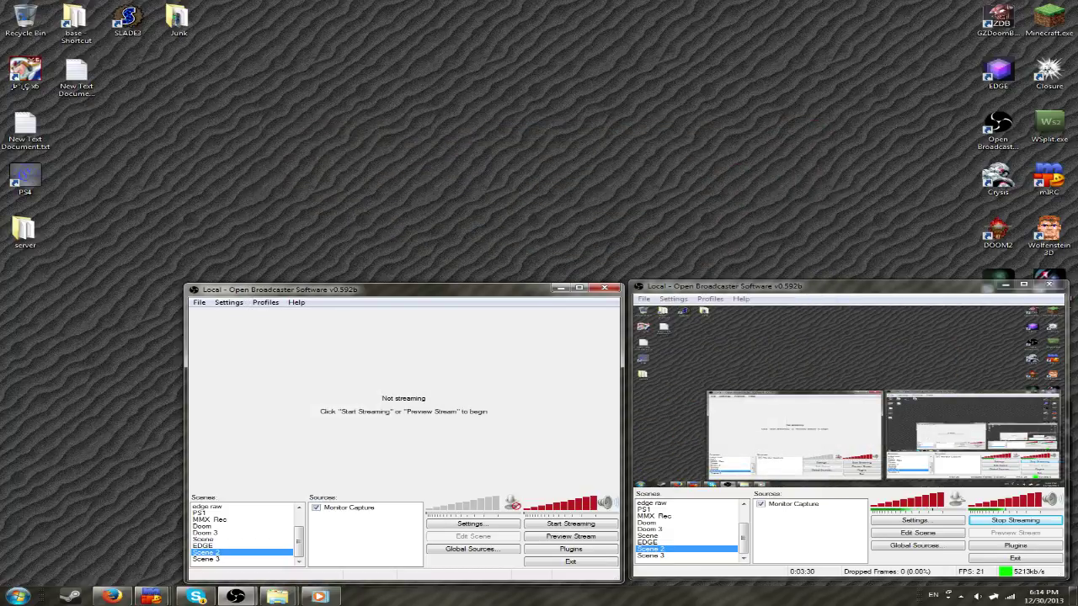
# - Bring the idle second instance back into view and move the recording instance's window up to the desktop's upper-right area
pyautogui.click(1015, 521)
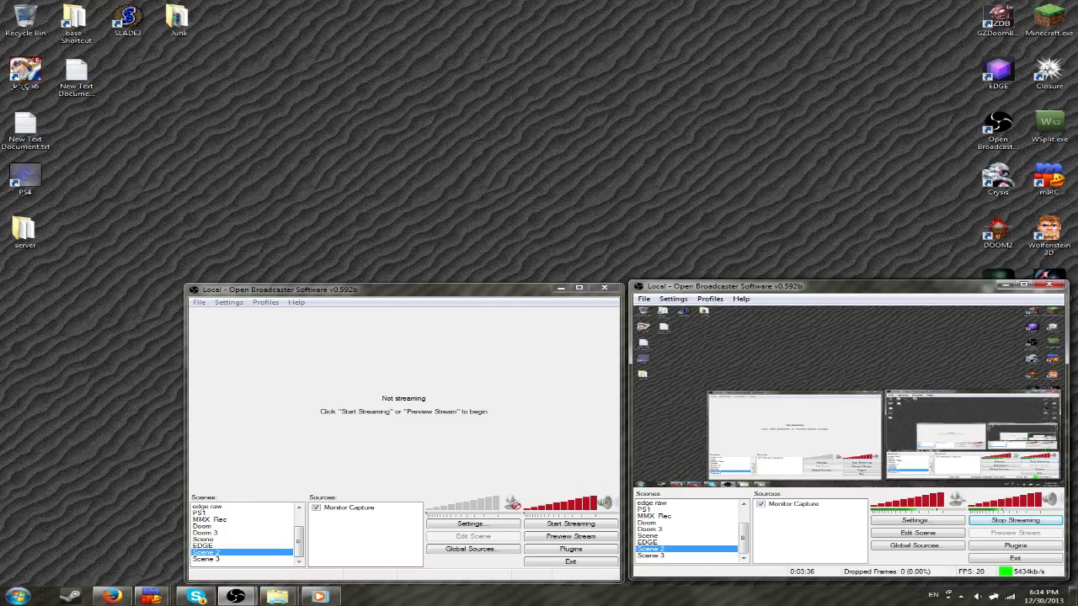
pyautogui.moveTo(842, 286); pyautogui.dragTo(816, 249)
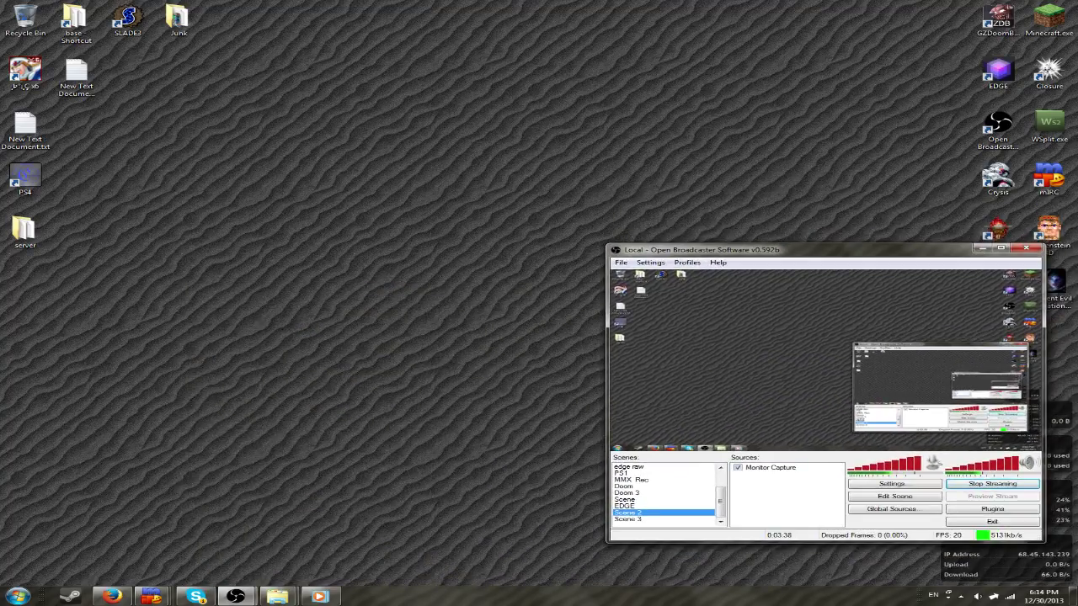
pyautogui.moveTo(235, 596)
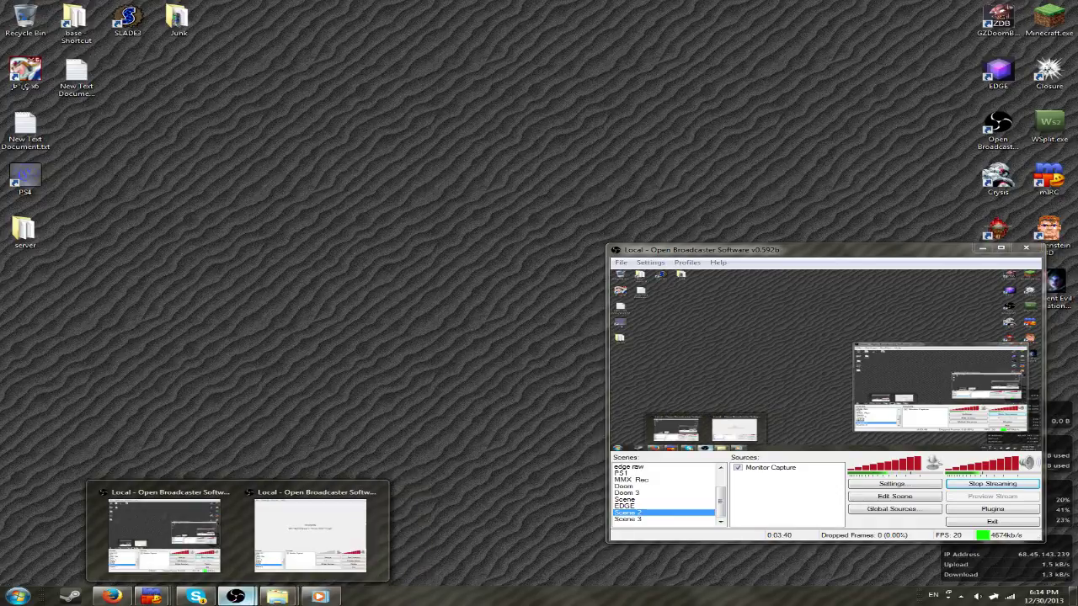
pyautogui.click(310, 532)
pyautogui.moveTo(815, 250); pyautogui.dragTo(839, 107)
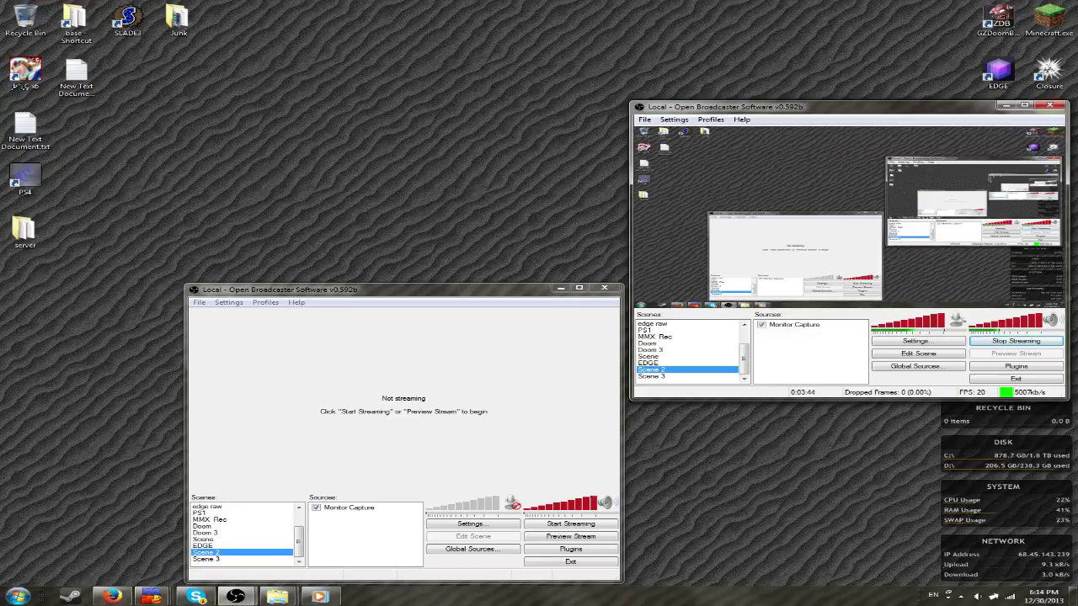
# - Run a brief stream preview in the second instance while the first keeps recording, and stop the preview
pyautogui.click(265, 303)
pyautogui.click(265, 303)
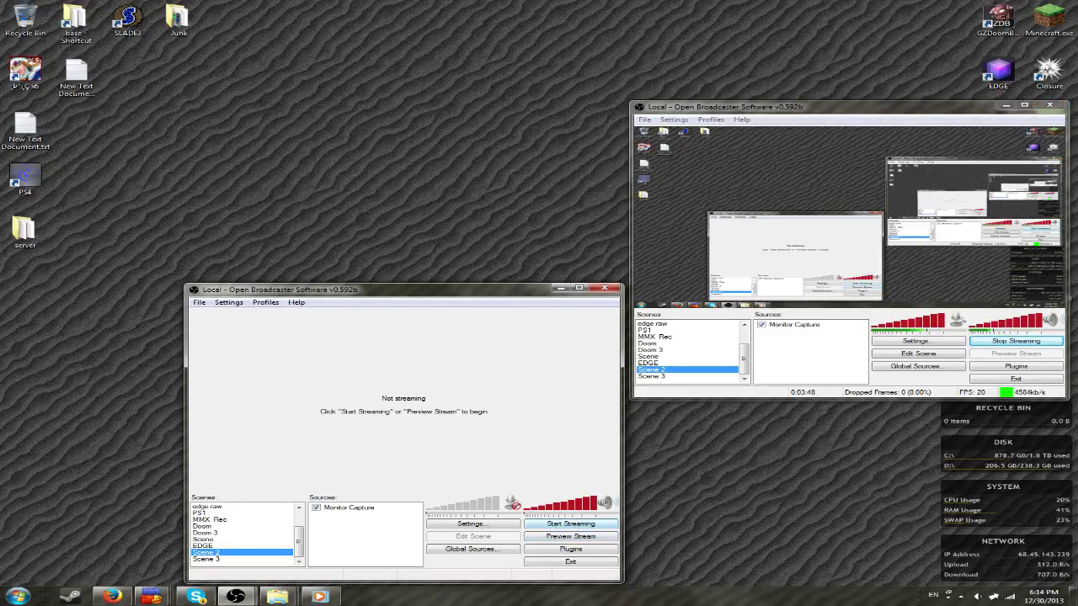
pyautogui.click(571, 537)
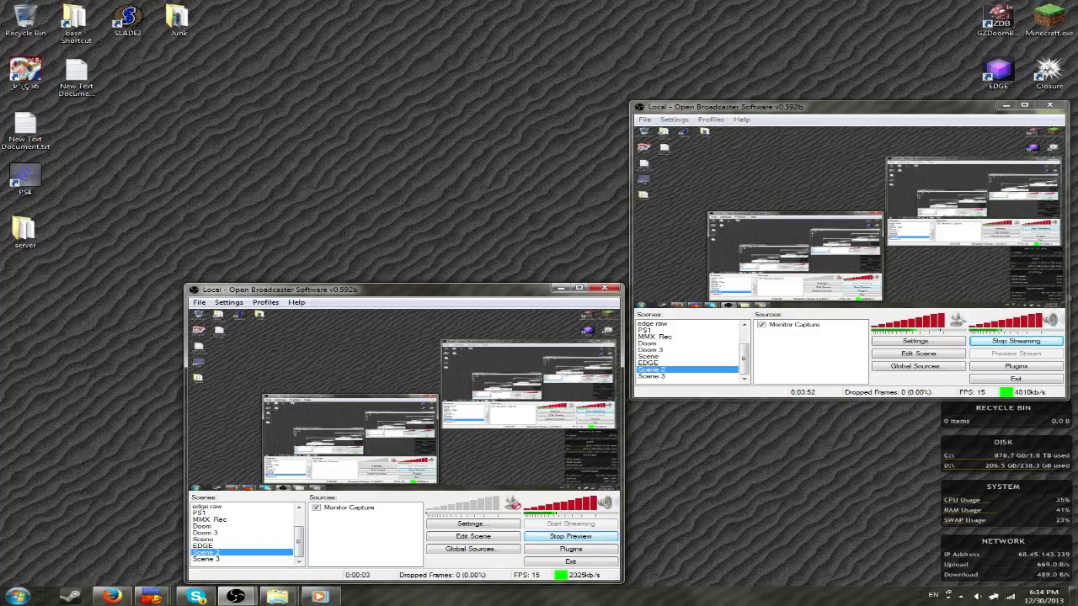
pyautogui.click(571, 537)
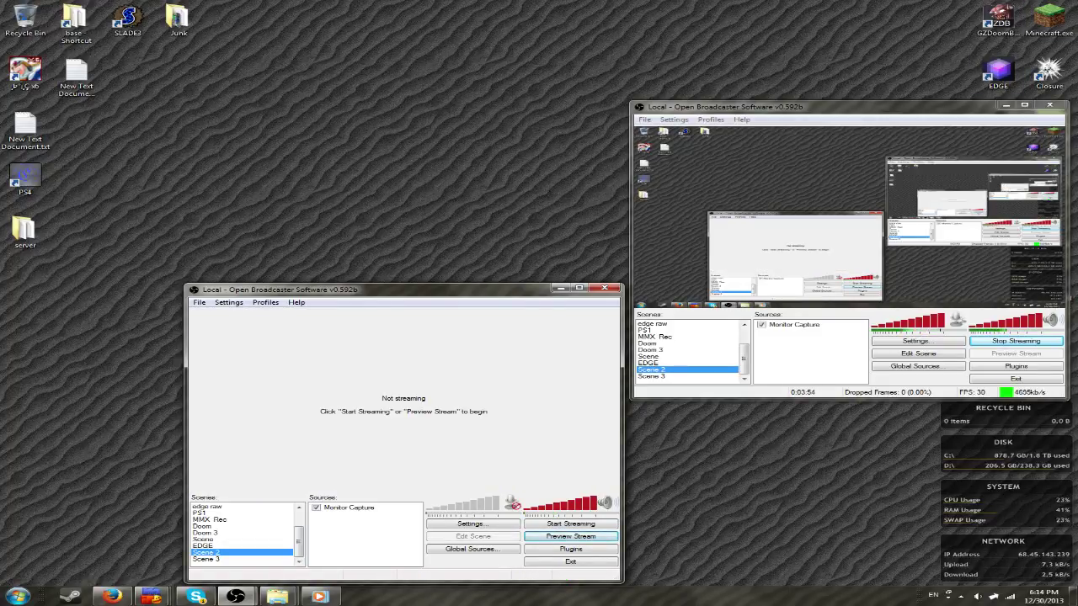